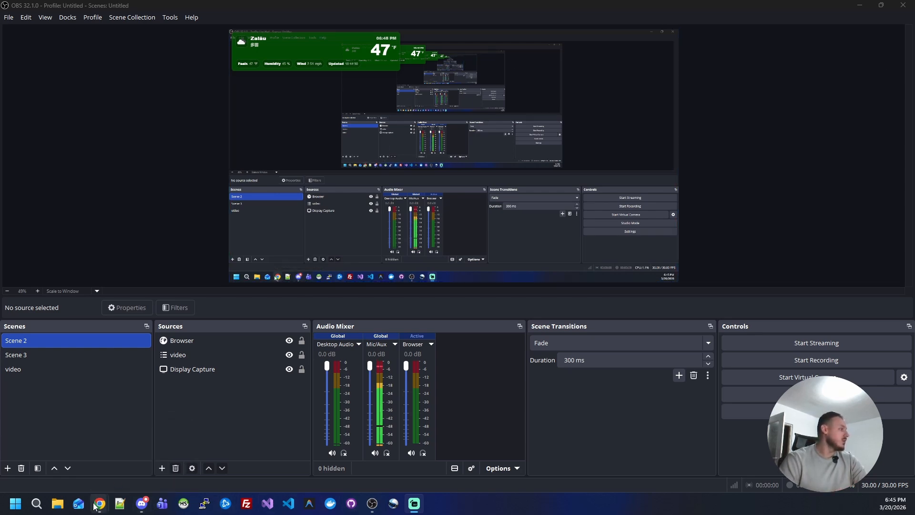
- Switch to Chrome, open the Better Screenshot for OBS Studio resource on StreamRSC, and review its description
{"action": "mouse_move", "coordinate": [95, 505]}
{"action": "left_click", "coordinate": [160, 455]}
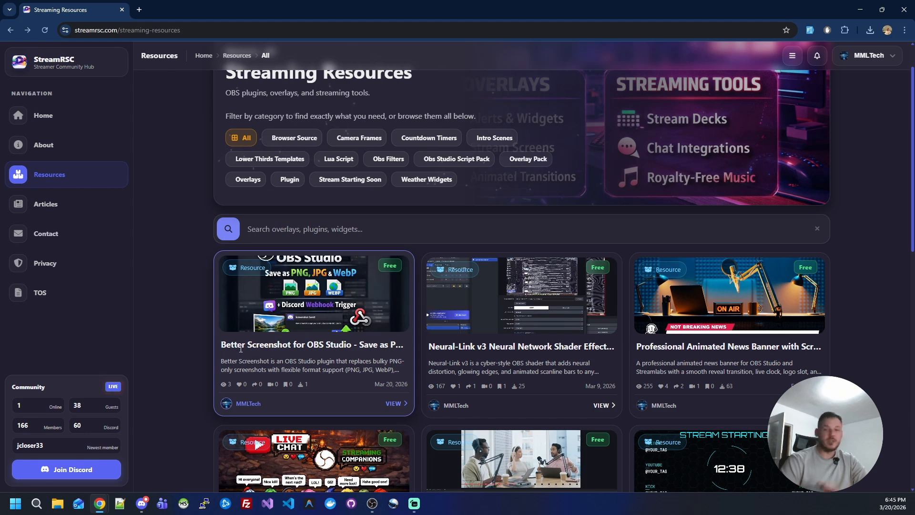
{"action": "left_click", "coordinate": [396, 403]}
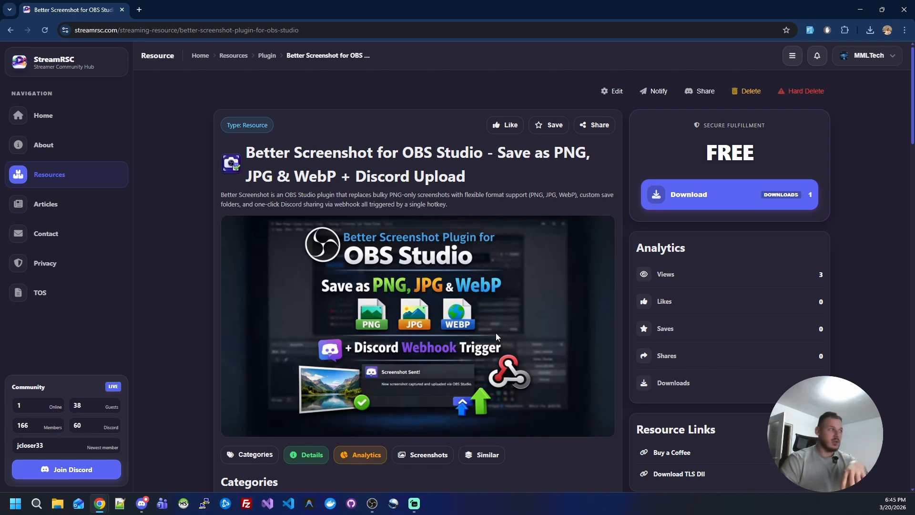
{"action": "scroll", "coordinate": [507, 338], "scroll_direction": "down", "scroll_amount": 10}
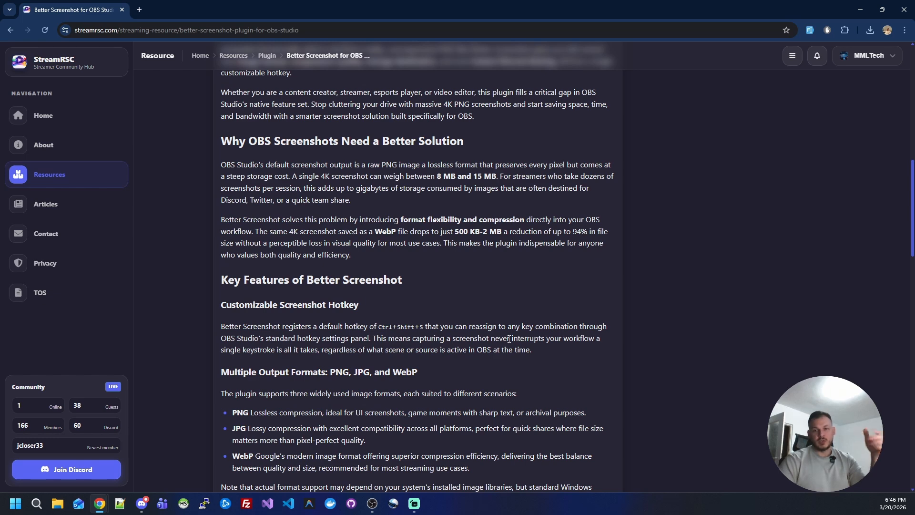
{"action": "scroll", "coordinate": [347, 429], "scroll_direction": "up", "scroll_amount": 15}
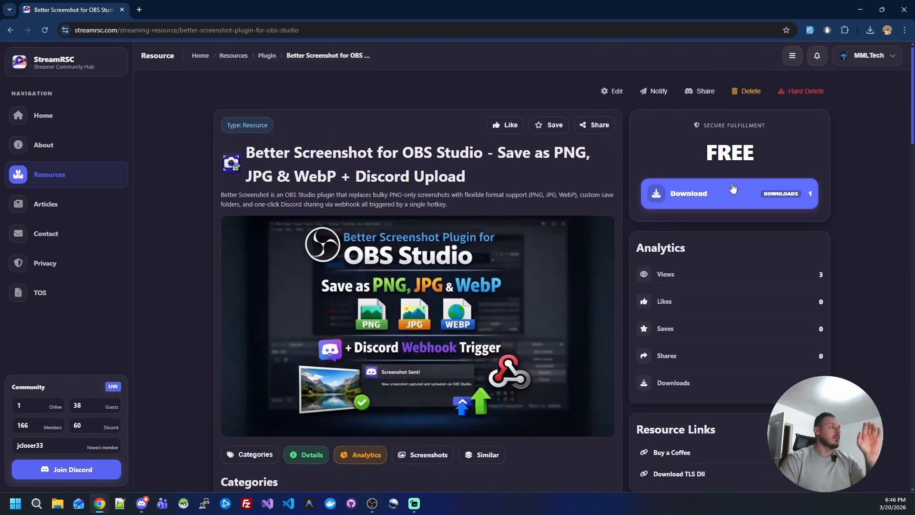
- Download better-screenshot-1.0.0-windows-x64.zip through the plugin's manual download option and save it on the Desktop
{"action": "left_click", "coordinate": [740, 193]}
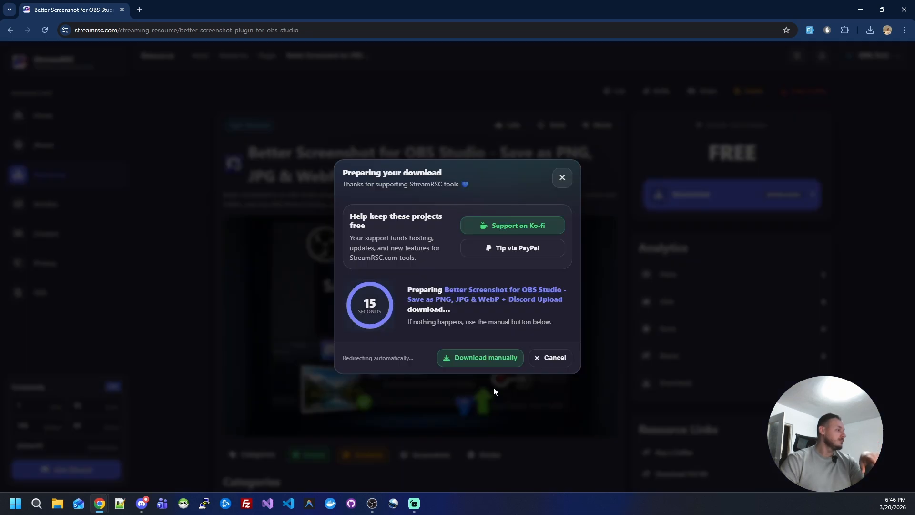
{"action": "left_click", "coordinate": [476, 363]}
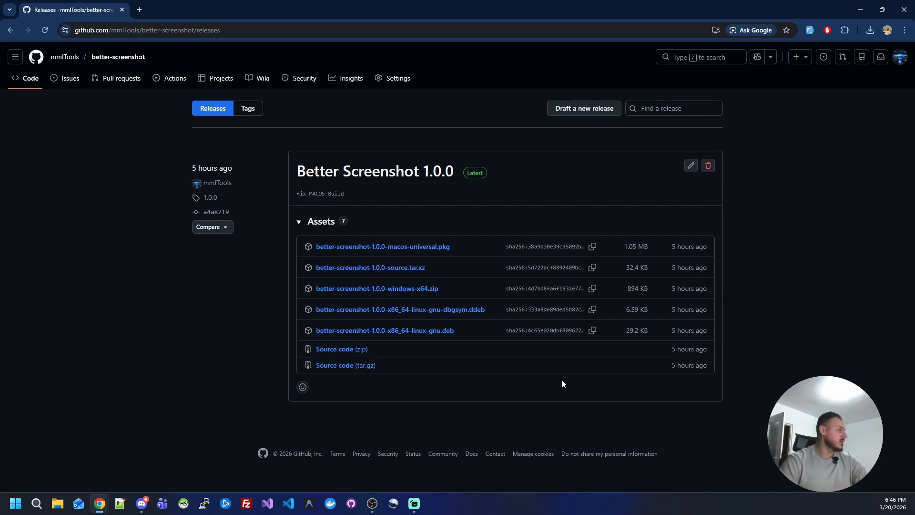
{"action": "left_click", "coordinate": [401, 289]}
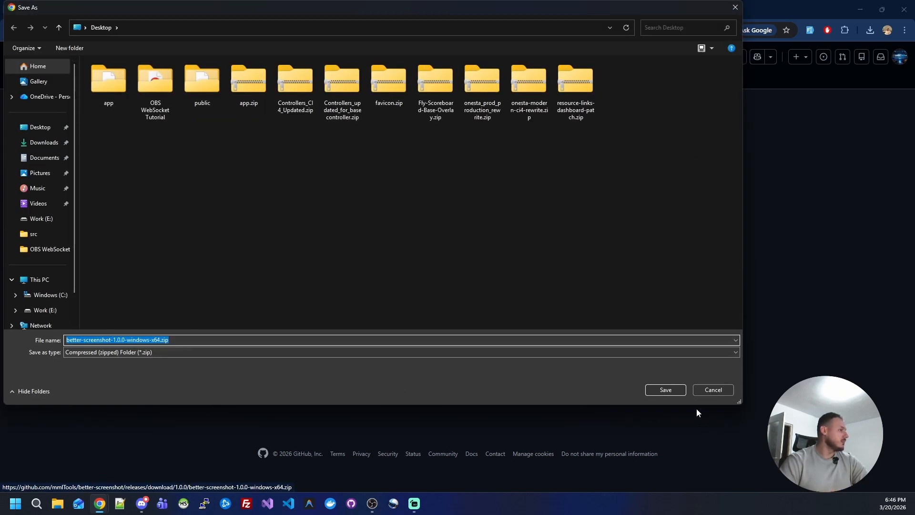
{"action": "left_click", "coordinate": [656, 390]}
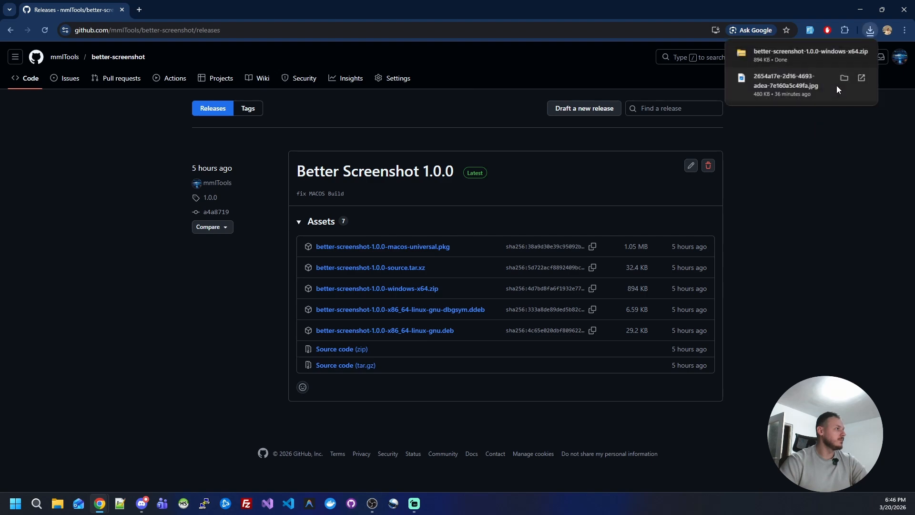
- Close OBS Studio and open the downloaded better-screenshot-1.0.0-windows-x64.zip archive in File Explorer
{"action": "left_click", "coordinate": [372, 504]}
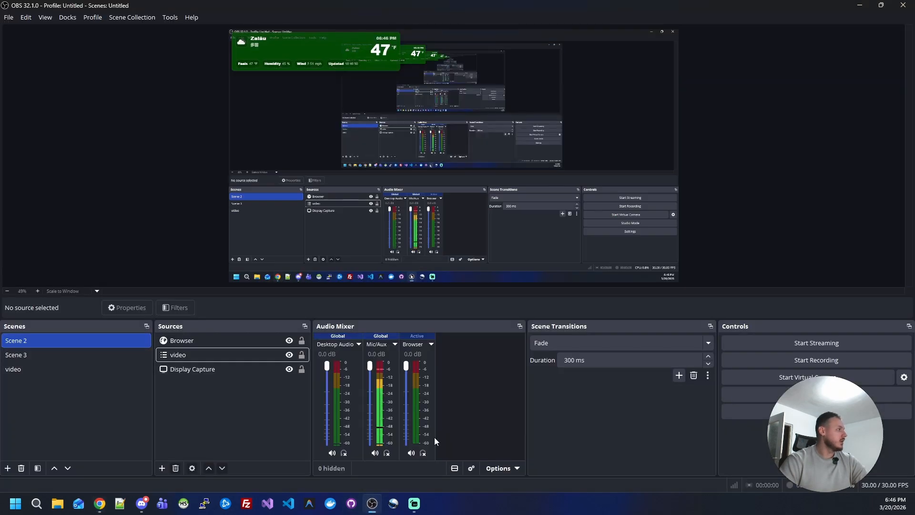
{"action": "left_click", "coordinate": [902, 5]}
{"action": "left_click", "coordinate": [797, 52]}
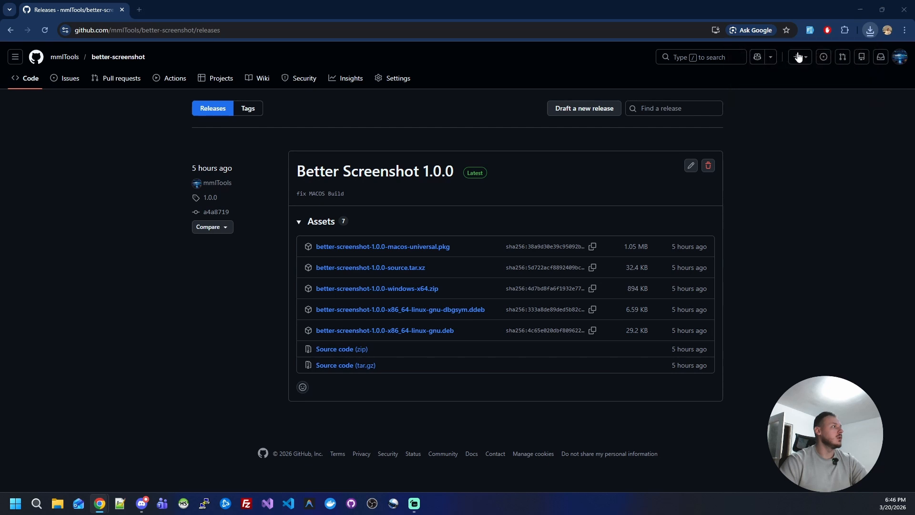
- Copy better-screenshot.dll from the archive's better-screenshot\bin\64bit folder
{"action": "double_click", "coordinate": [390, 82]}
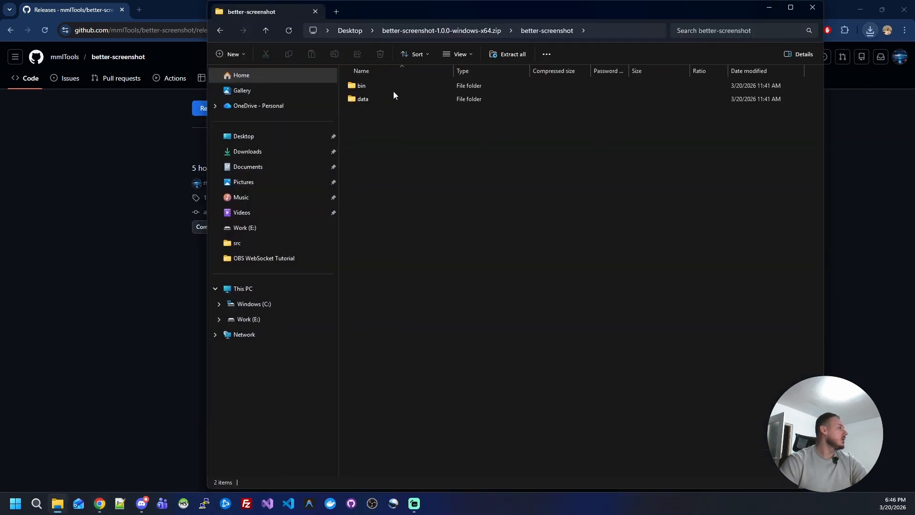
{"action": "left_click", "coordinate": [459, 32]}
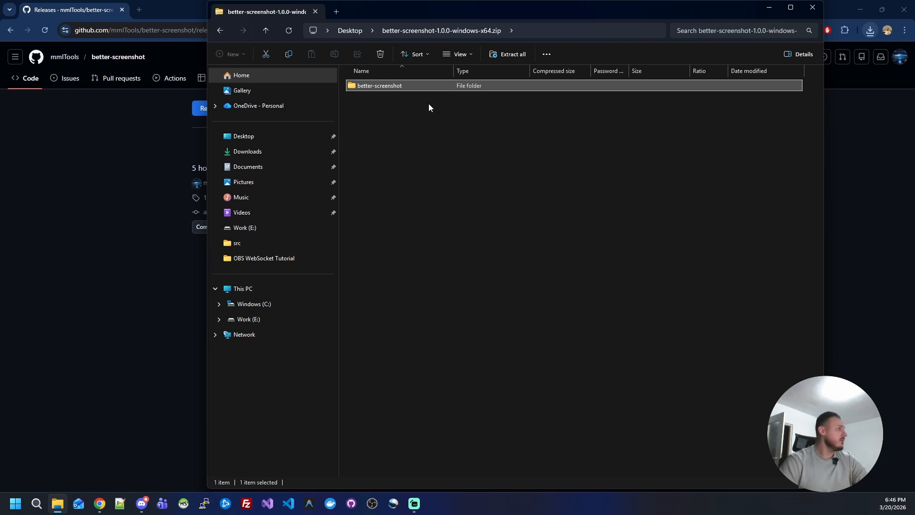
{"action": "double_click", "coordinate": [388, 86]}
{"action": "double_click", "coordinate": [384, 82]}
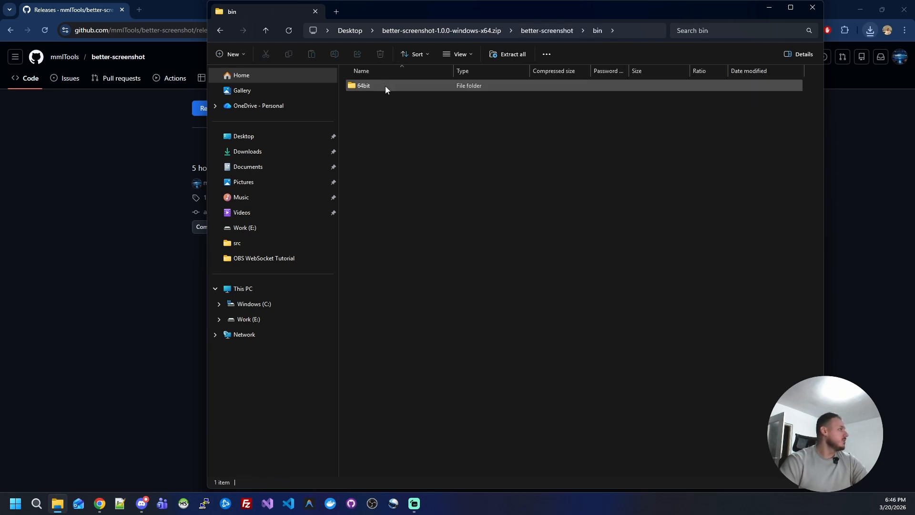
{"action": "double_click", "coordinate": [385, 86]}
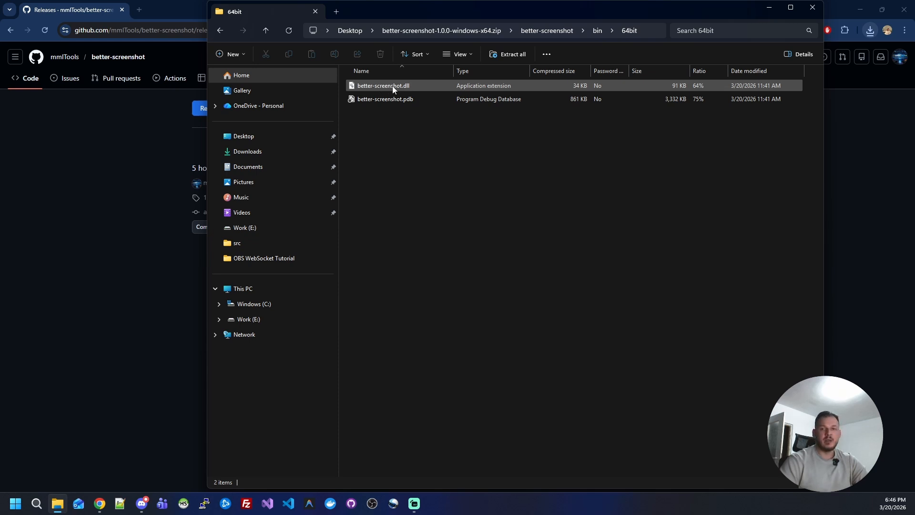
{"action": "left_click", "coordinate": [388, 87]}
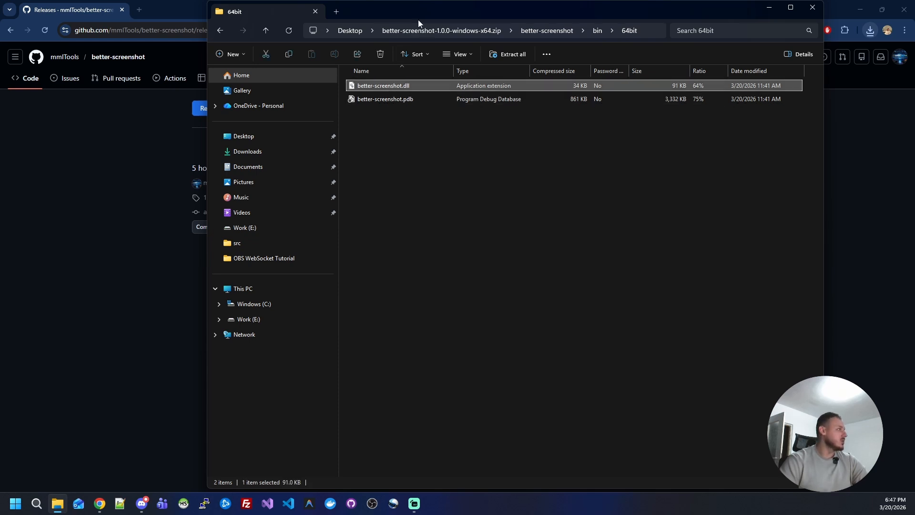
{"action": "left_click", "coordinate": [414, 122]}
{"action": "left_click", "coordinate": [411, 87]}
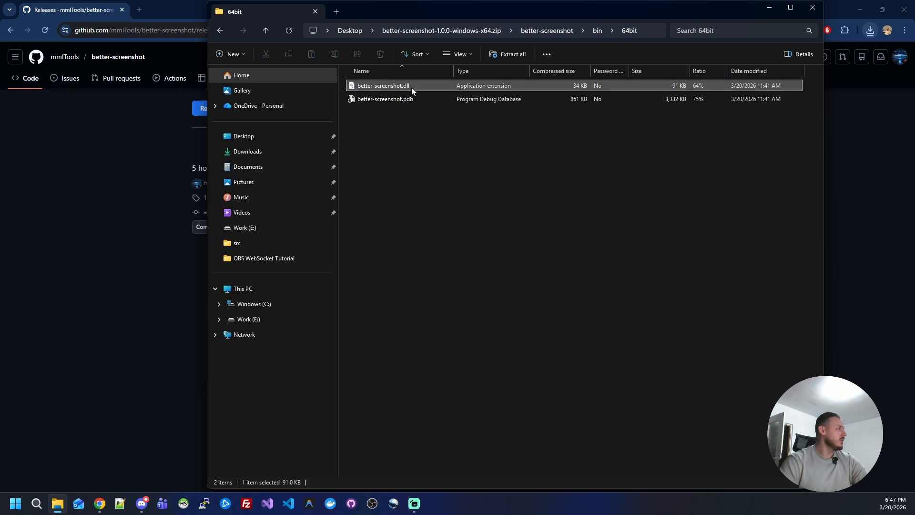
- Paste the plugin DLL into obs-studio\obs-plugins\64bit on the Work (E:) drive
{"action": "left_click", "coordinate": [263, 320]}
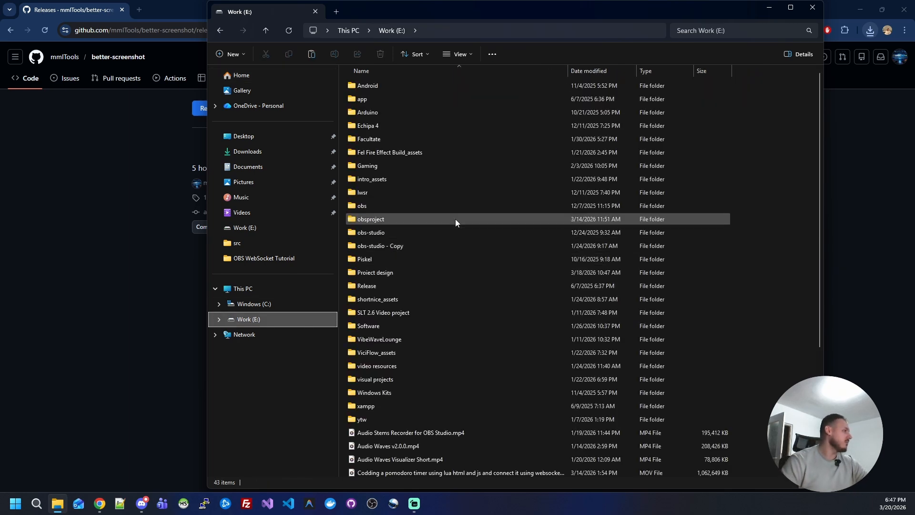
{"action": "double_click", "coordinate": [388, 233]}
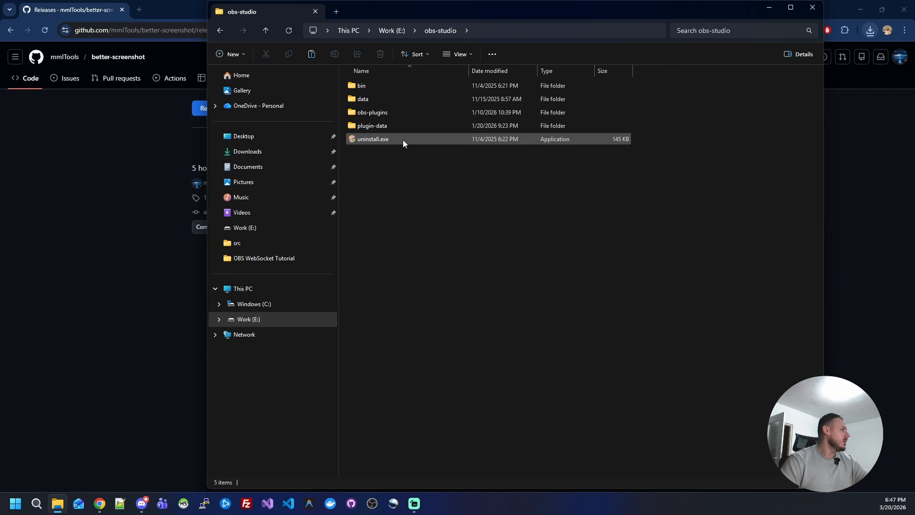
{"action": "double_click", "coordinate": [385, 114]}
{"action": "double_click", "coordinate": [391, 89]}
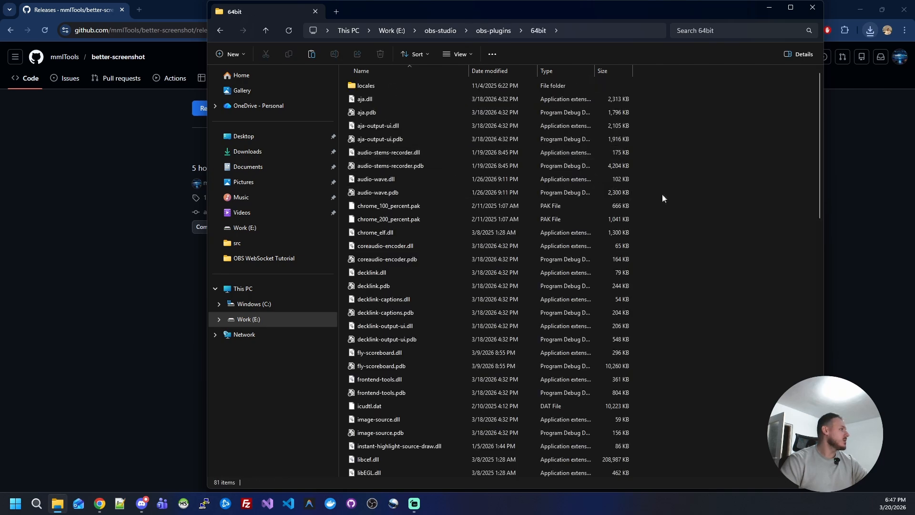
{"action": "key", "text": "ctrl+v"}
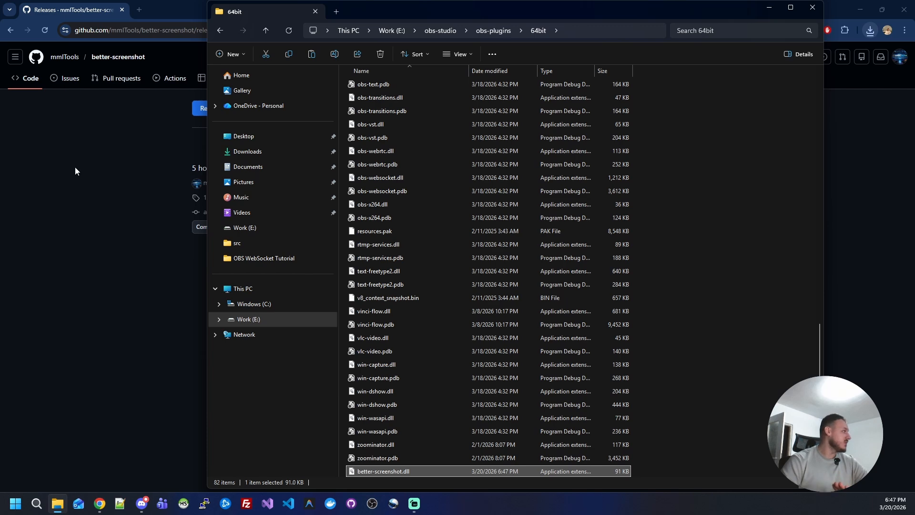
- Return to the plugin's StreamRSC page in Chrome and download the TLS DLL as OBS-Studio-QT-TLS.zip to the Desktop
{"action": "left_click", "coordinate": [10, 30]}
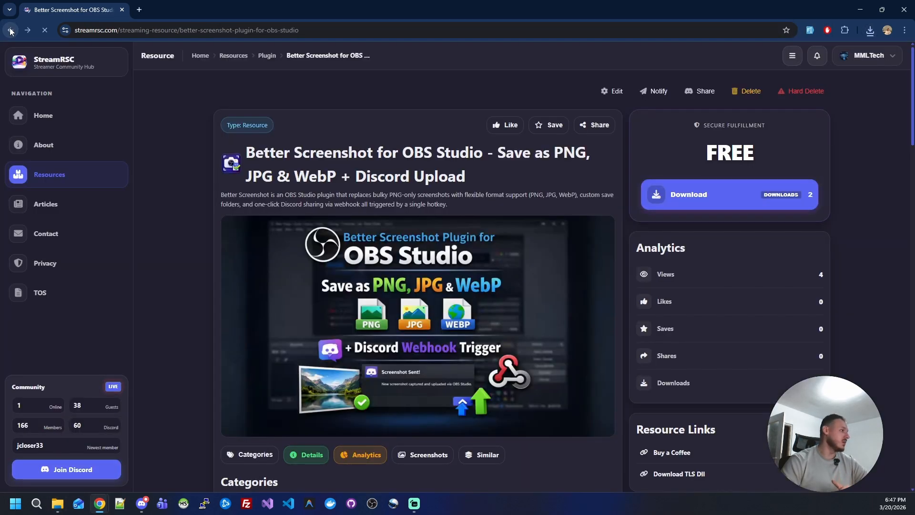
{"action": "scroll", "coordinate": [772, 247], "scroll_direction": "down", "scroll_amount": 3}
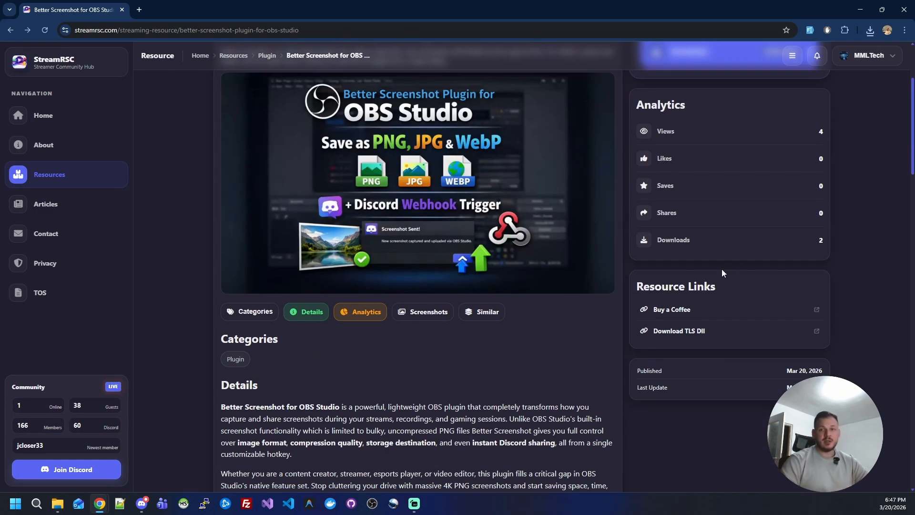
{"action": "left_click_drag", "start_coordinate": [737, 284], "coordinate": [632, 288]}
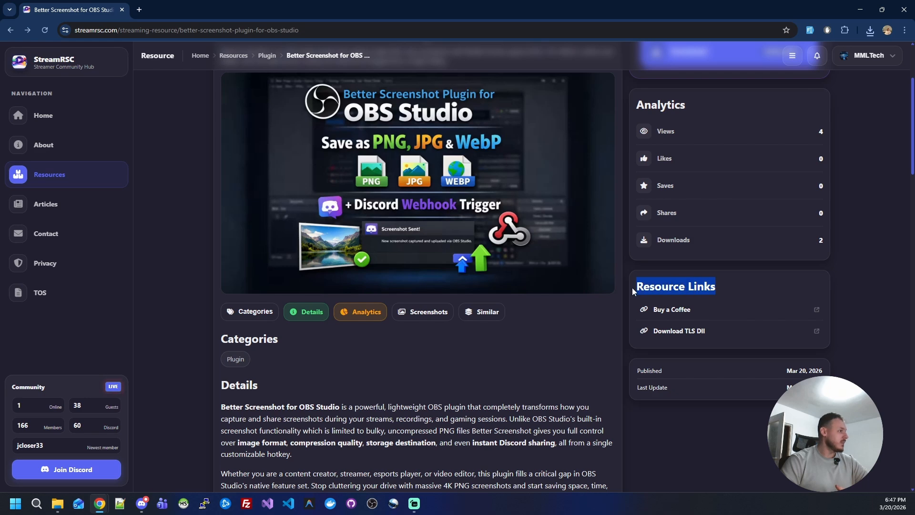
{"action": "left_click", "coordinate": [698, 332]}
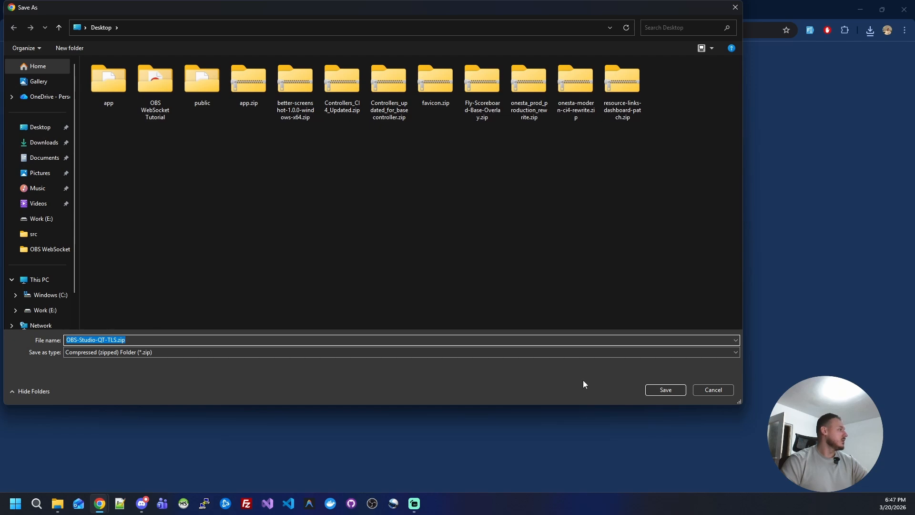
{"action": "left_click", "coordinate": [666, 389]}
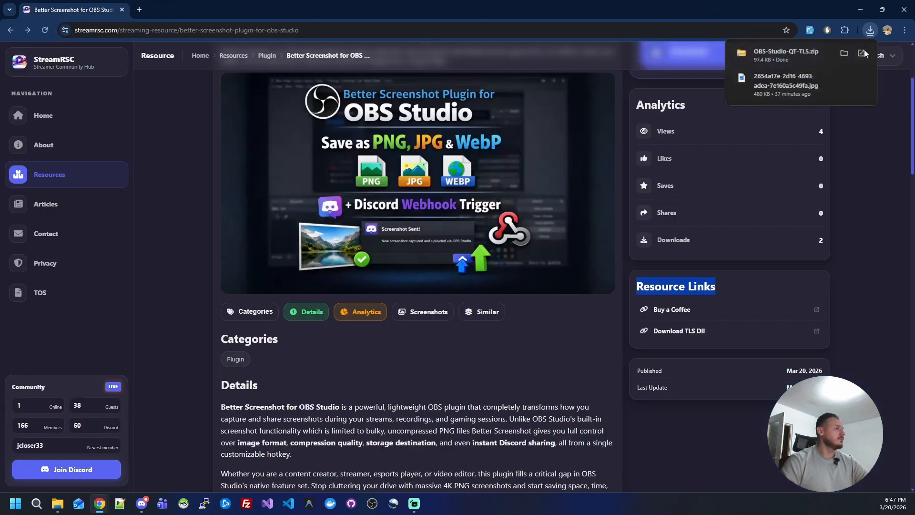
- Open the downloaded OBS-Studio-QT-TLS.zip, check its bin\64bit\tls folder, and return to the archive's root
{"action": "left_click", "coordinate": [815, 57]}
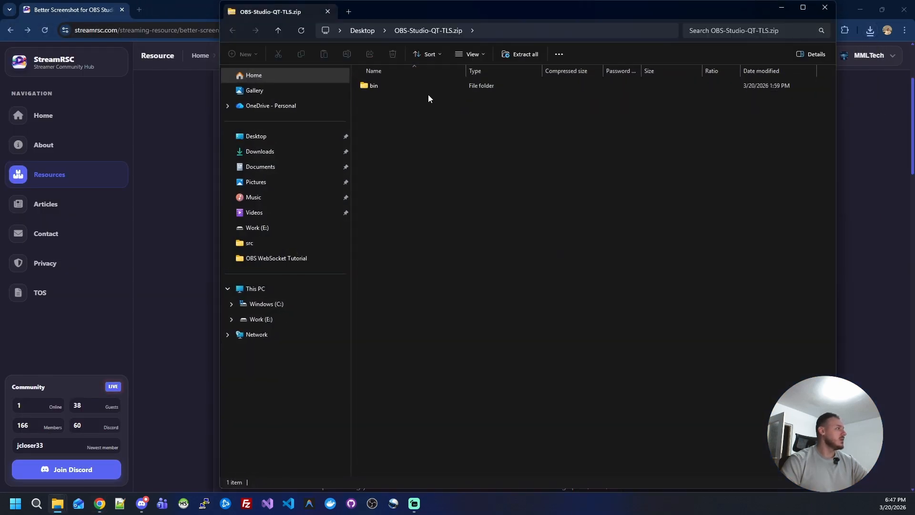
{"action": "left_click", "coordinate": [405, 87]}
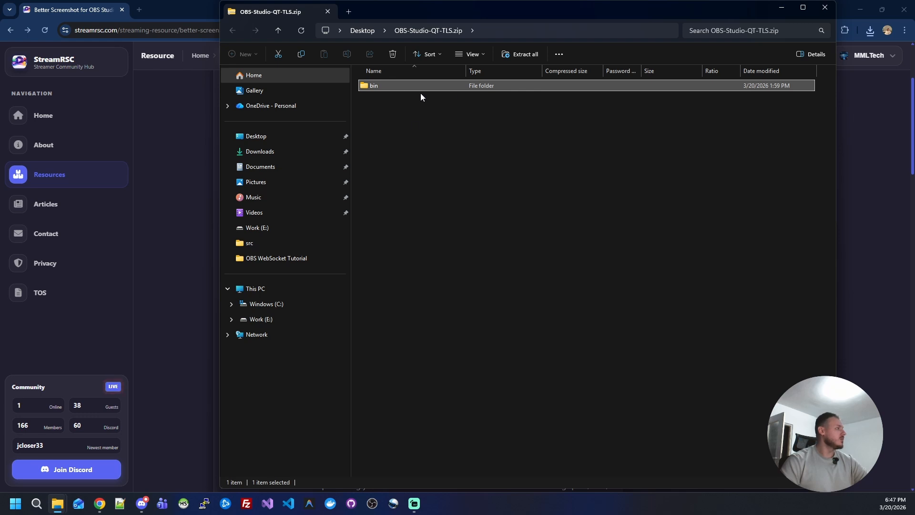
{"action": "double_click", "coordinate": [420, 87]}
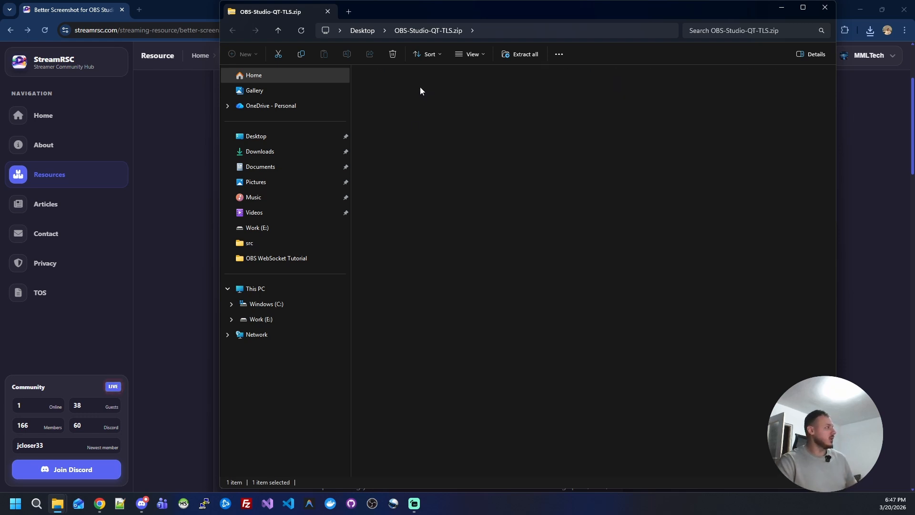
{"action": "double_click", "coordinate": [420, 87]}
{"action": "double_click", "coordinate": [407, 88]}
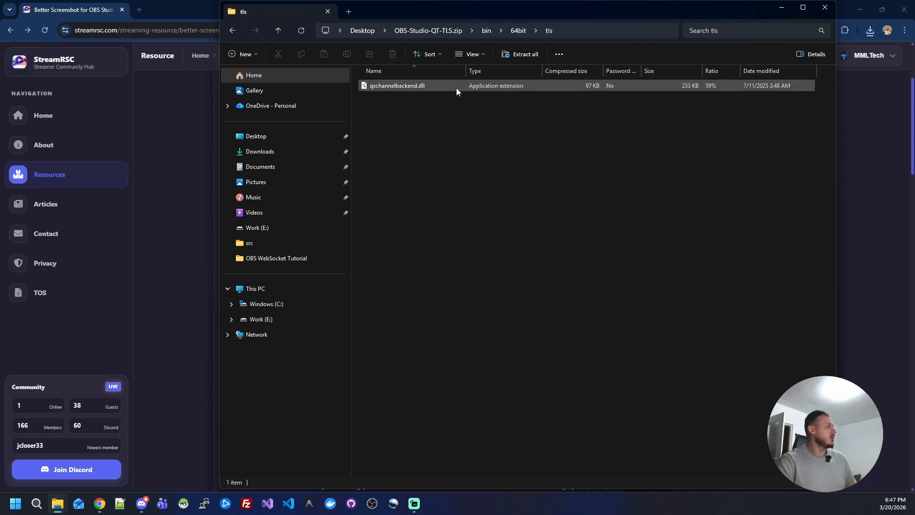
{"action": "left_click", "coordinate": [480, 31]}
{"action": "left_click", "coordinate": [429, 31]}
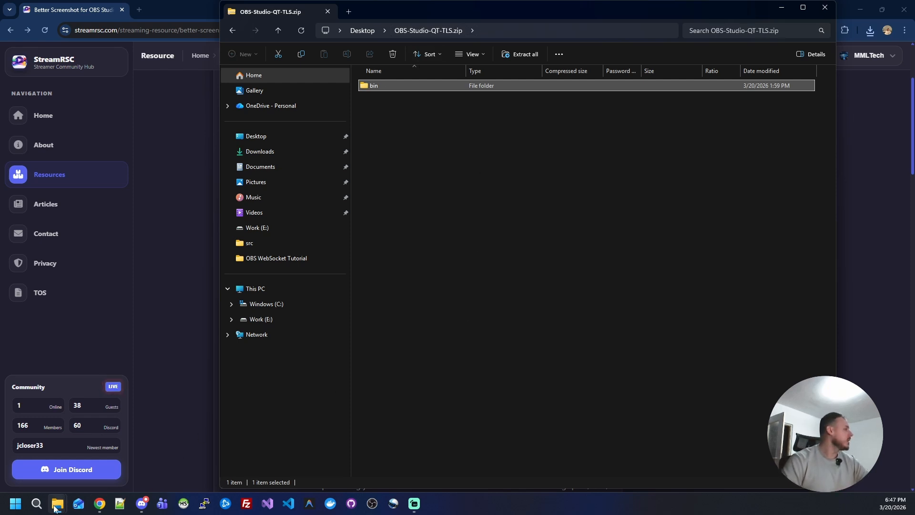
- Paste the bin folder copied from OBS-Studio-QT-TLS.zip into the obs-studio folder on the Work (E:) drive
{"action": "mouse_move", "coordinate": [55, 509]}
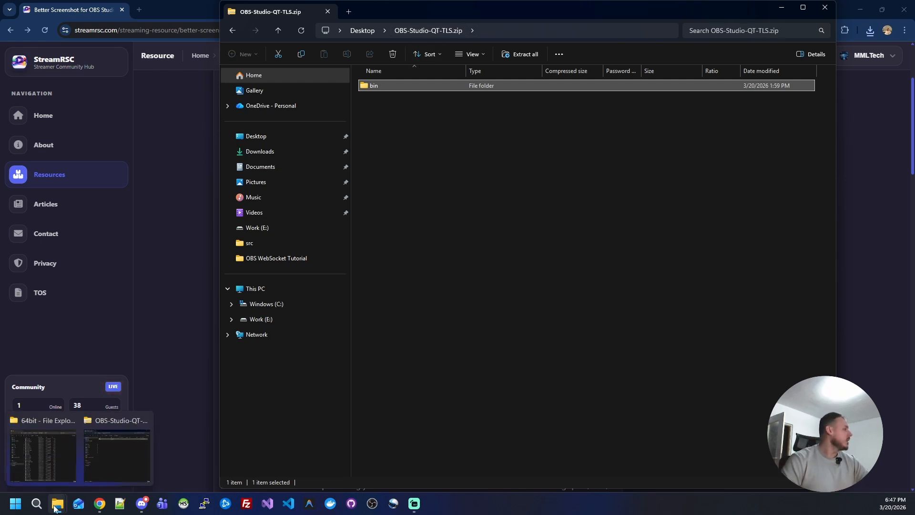
{"action": "left_click", "coordinate": [44, 472]}
{"action": "left_click", "coordinate": [480, 31]}
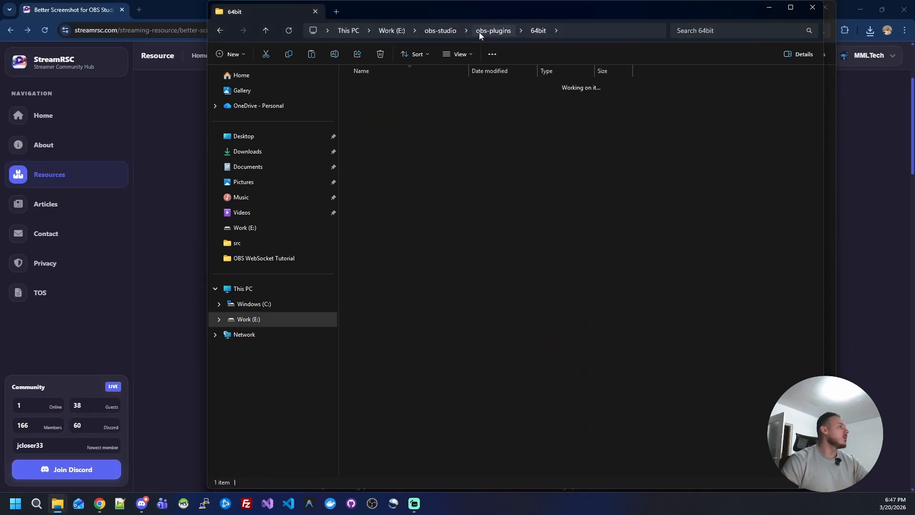
{"action": "left_click", "coordinate": [436, 31]}
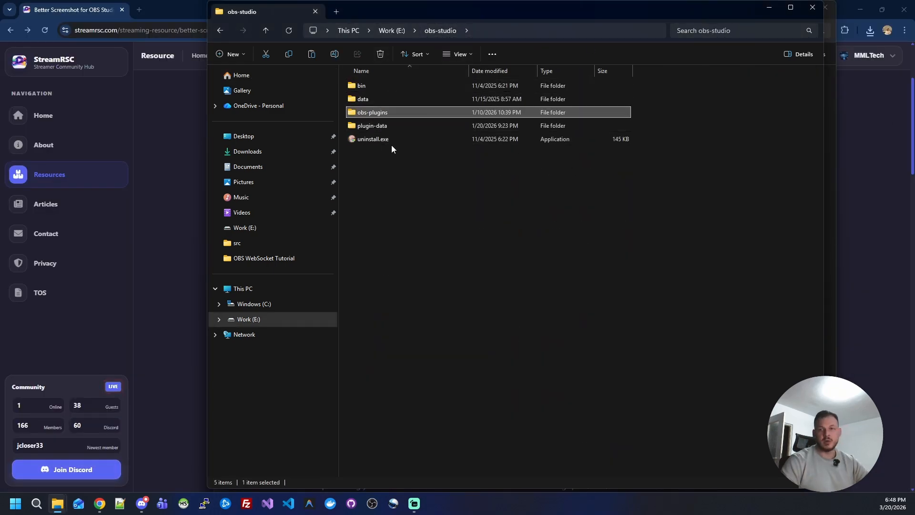
{"action": "double_click", "coordinate": [369, 87]}
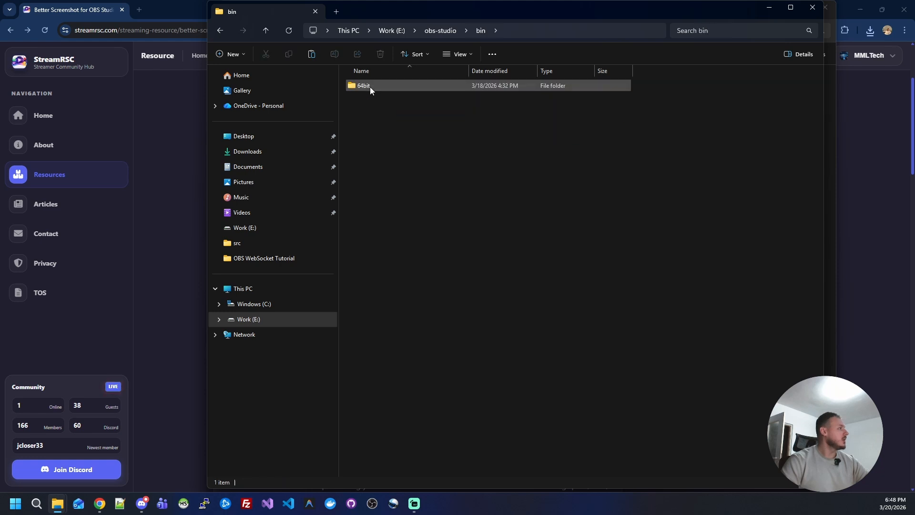
{"action": "left_click", "coordinate": [439, 30]}
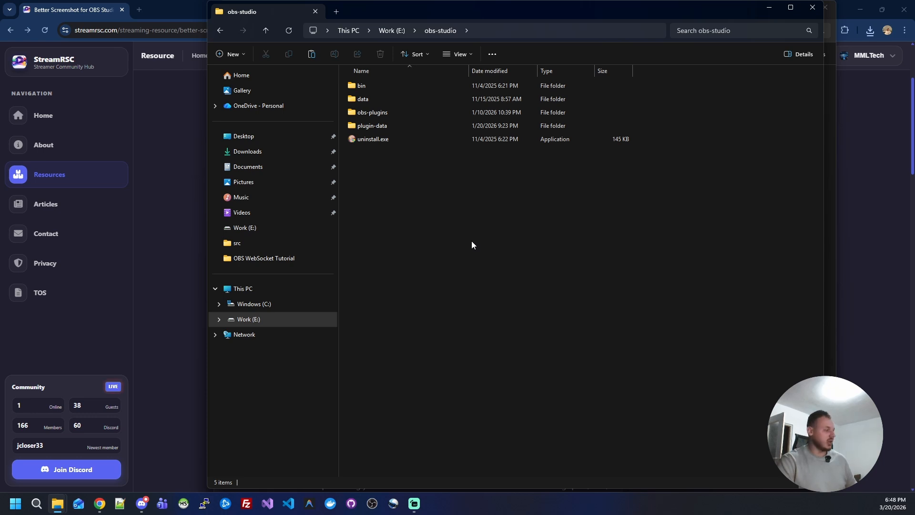
{"action": "key", "text": "Down"}
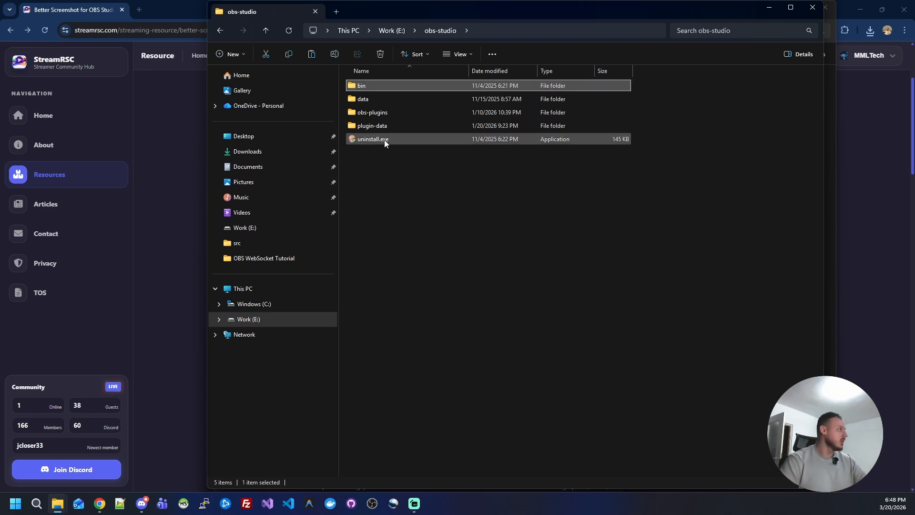
- Check obs-studio\bin\64bit\tls for qschannelbackend.dll and close both File Explorer windows
{"action": "double_click", "coordinate": [367, 85]}
{"action": "double_click", "coordinate": [366, 85]}
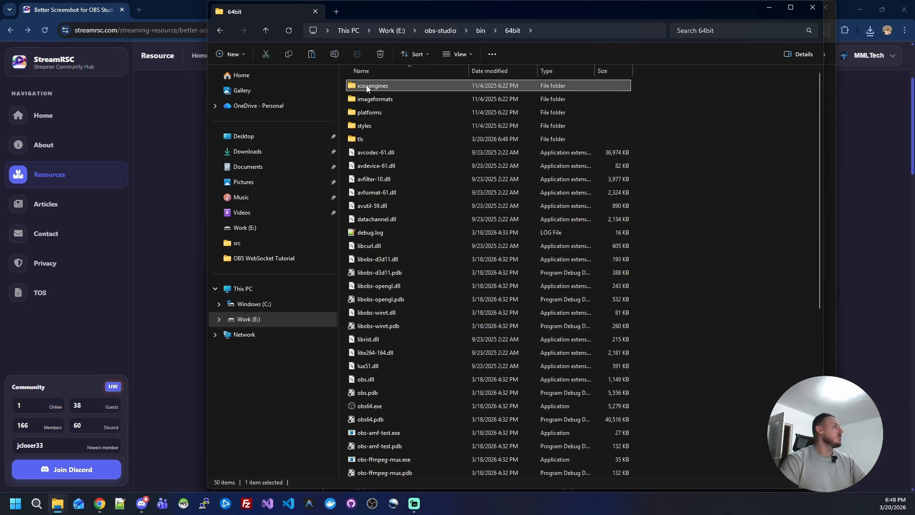
{"action": "double_click", "coordinate": [368, 138]}
{"action": "left_click", "coordinate": [393, 87]}
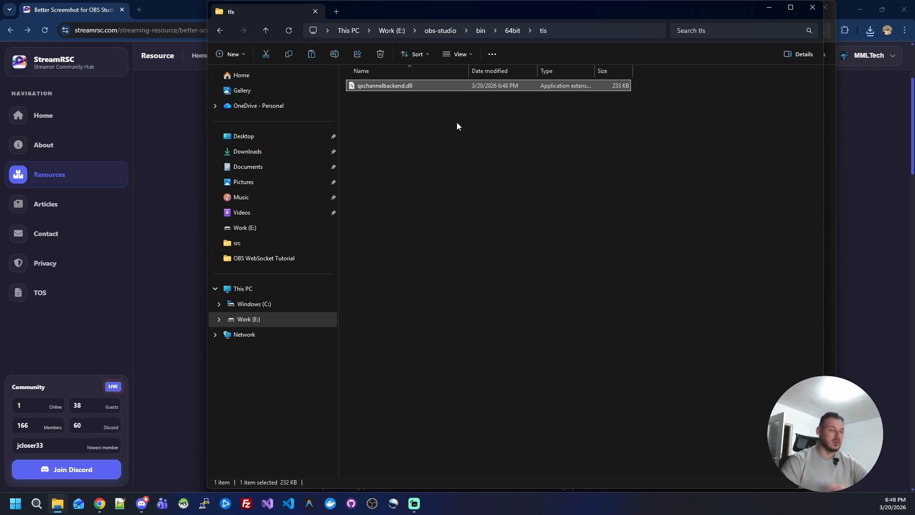
{"action": "left_click", "coordinate": [814, 8]}
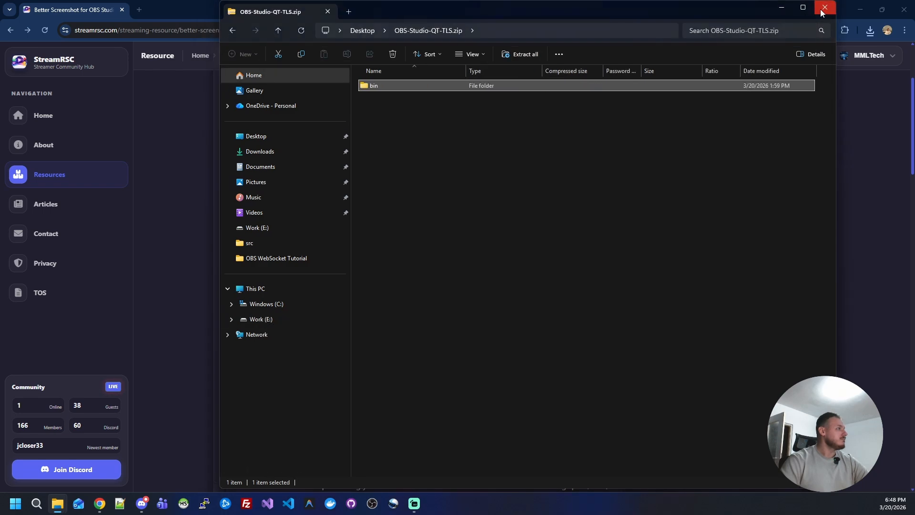
{"action": "left_click", "coordinate": [821, 10]}
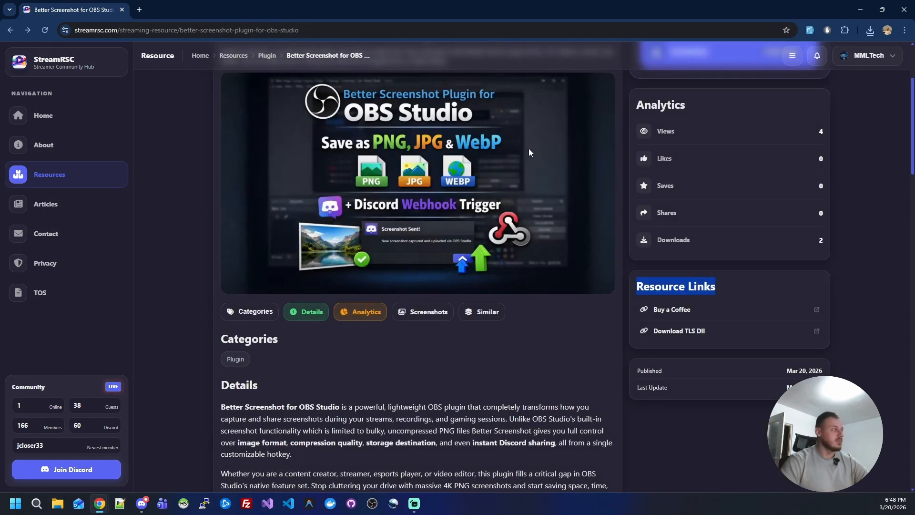
- Switch to OBS Studio and open the Better Screenshot plugin's settings
{"action": "left_click", "coordinate": [372, 503]}
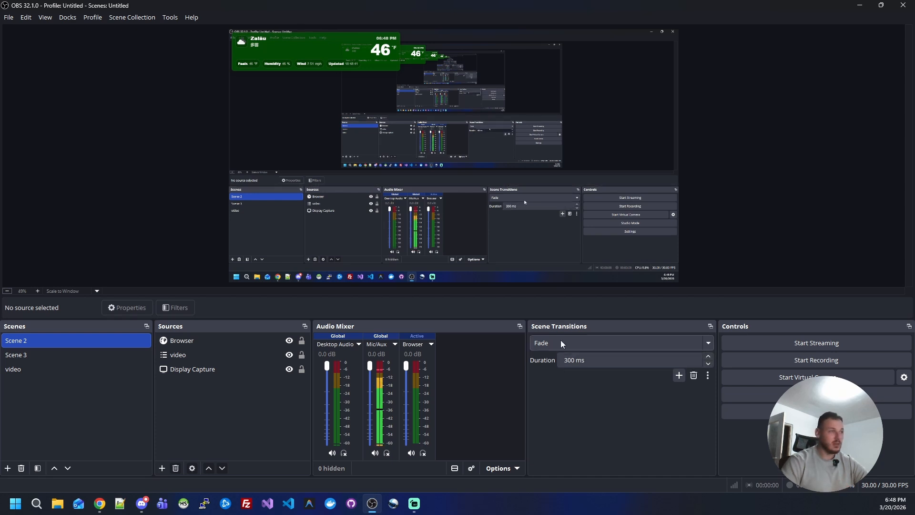
{"action": "left_click", "coordinate": [172, 18]}
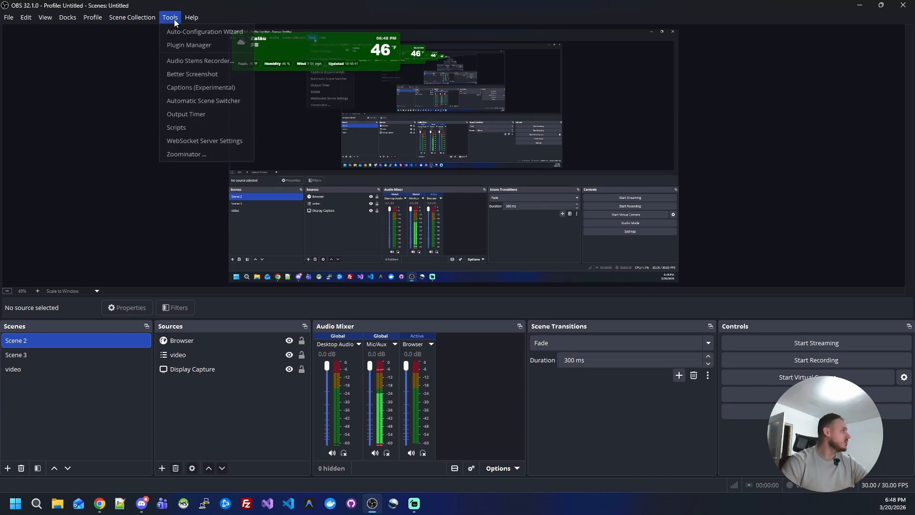
{"action": "left_click", "coordinate": [199, 76]}
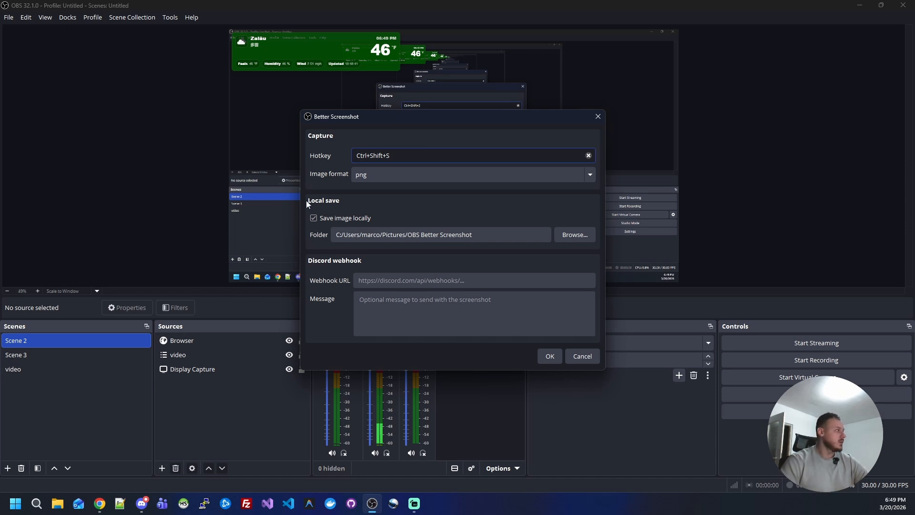
- Set the plugin's image format to webp, review the webhook and local save folder fields, and save the settings
{"action": "left_click", "coordinate": [370, 178]}
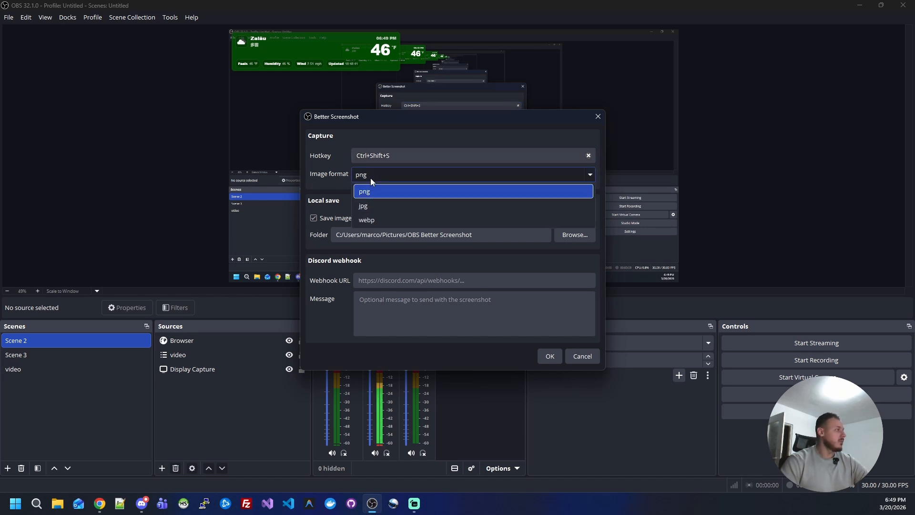
{"action": "left_click", "coordinate": [369, 223]}
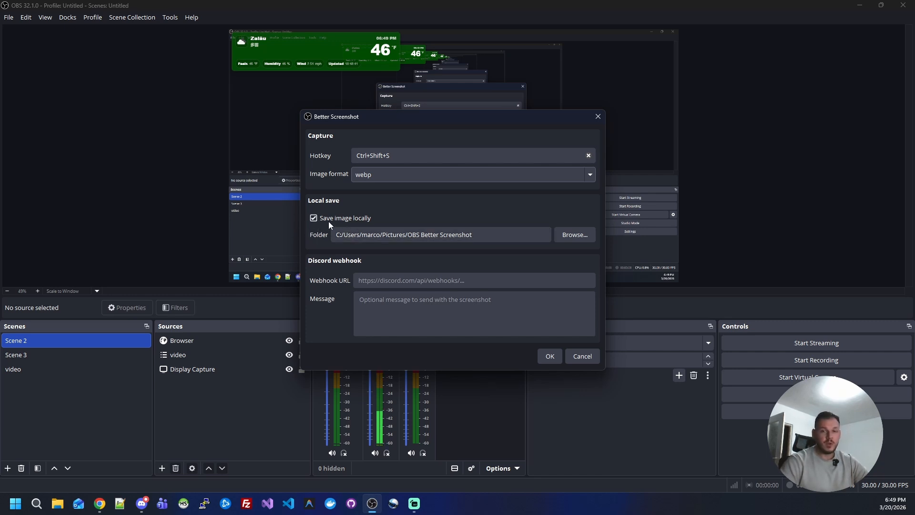
{"action": "left_click", "coordinate": [513, 285]}
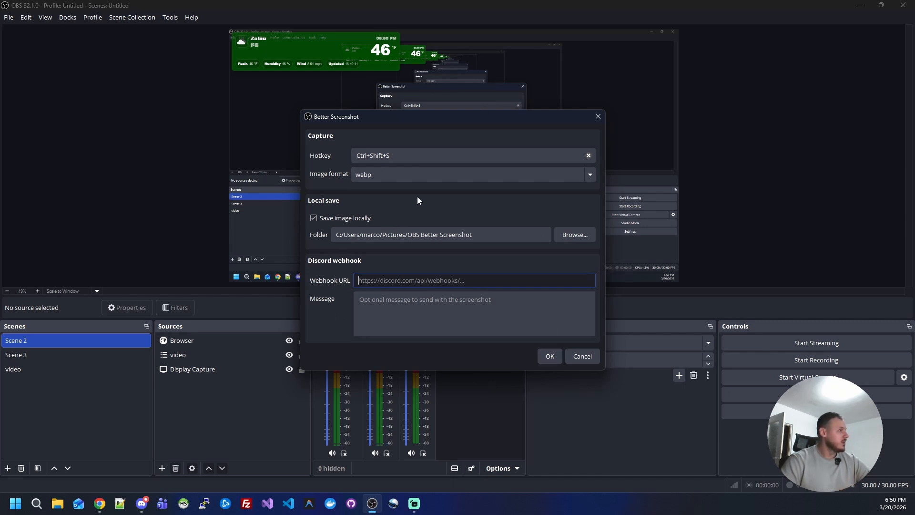
{"action": "left_click_drag", "start_coordinate": [463, 120], "coordinate": [587, 114]}
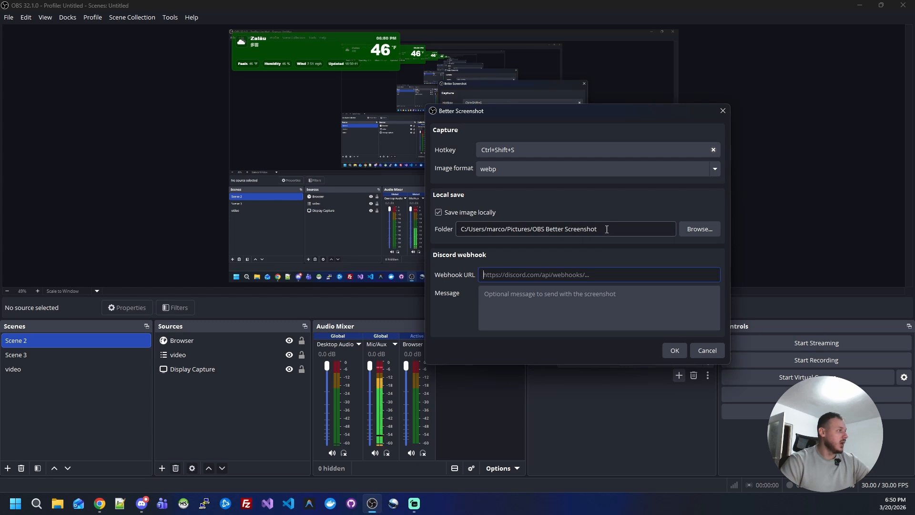
{"action": "left_click_drag", "start_coordinate": [607, 229], "coordinate": [442, 230]}
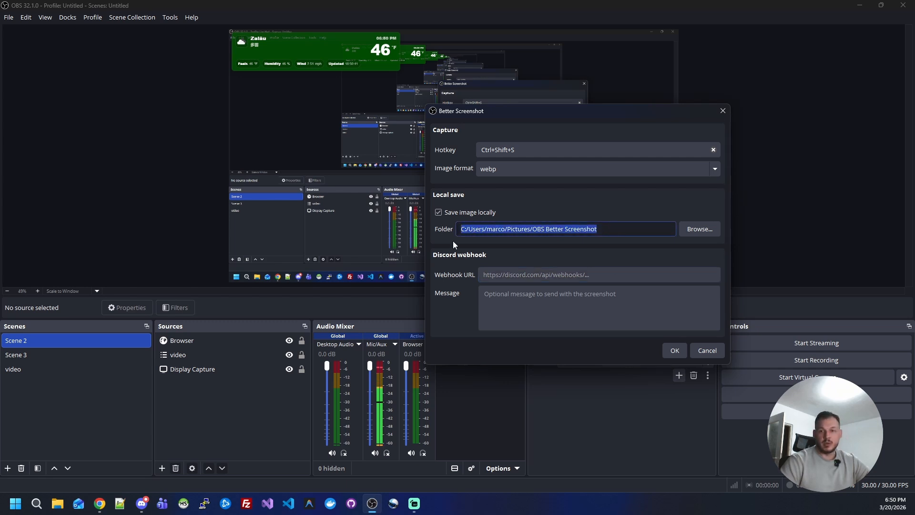
{"action": "left_click", "coordinate": [675, 357]}
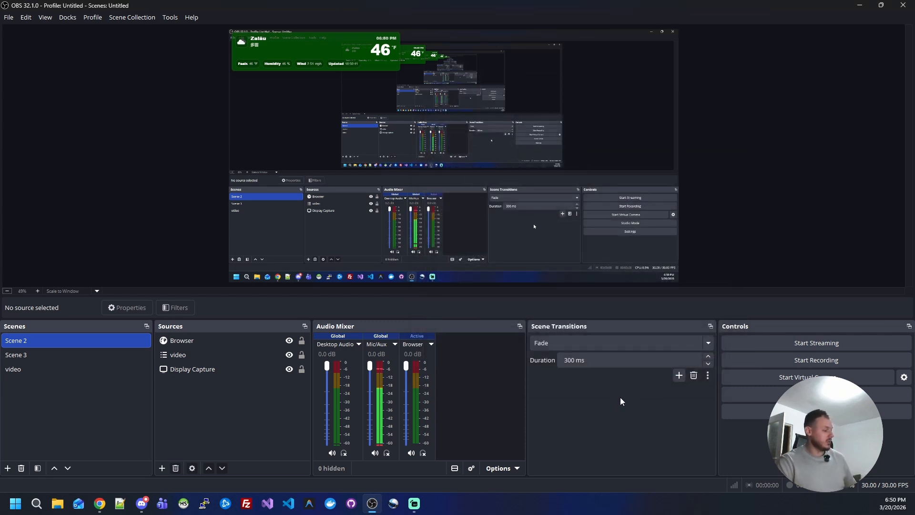
- Capture a screenshot in OBS Studio, then view the saved webp image from Pictures\OBS Better Screenshot and close it
{"action": "key", "text": "F12"}
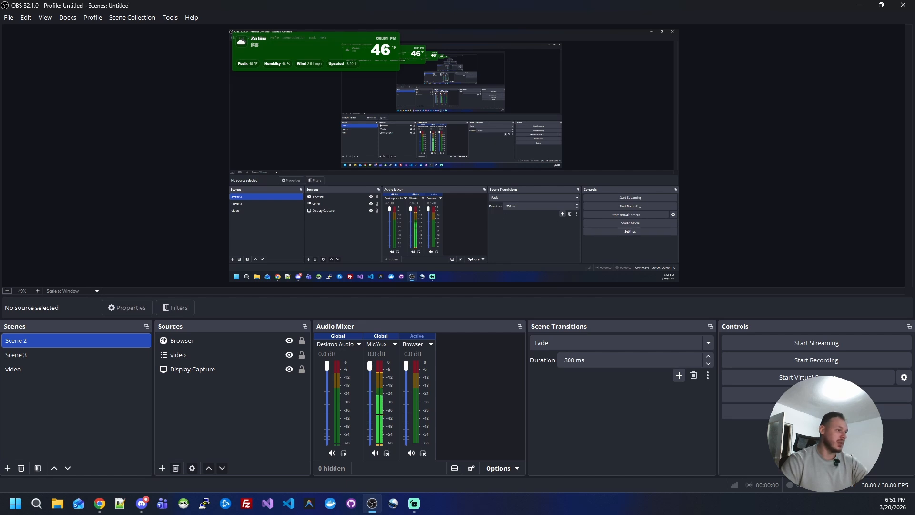
{"action": "key", "text": "super+e"}
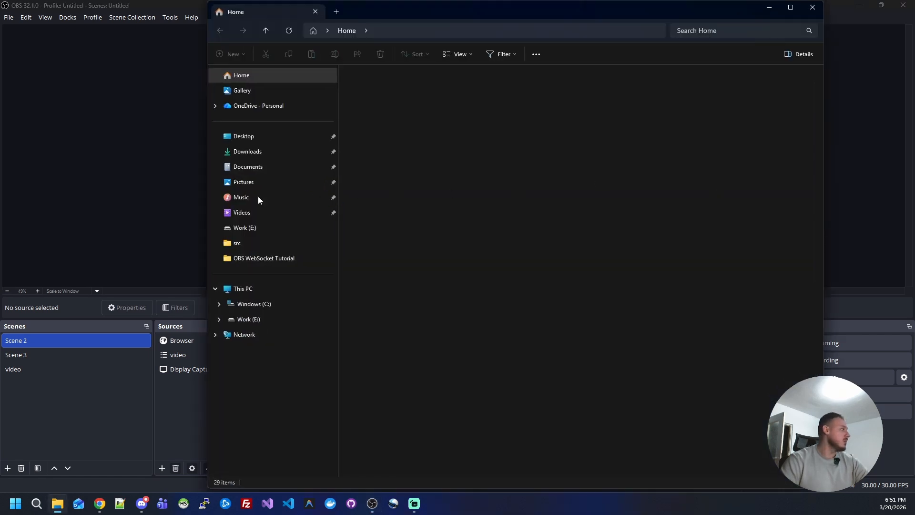
{"action": "left_click", "coordinate": [244, 182]}
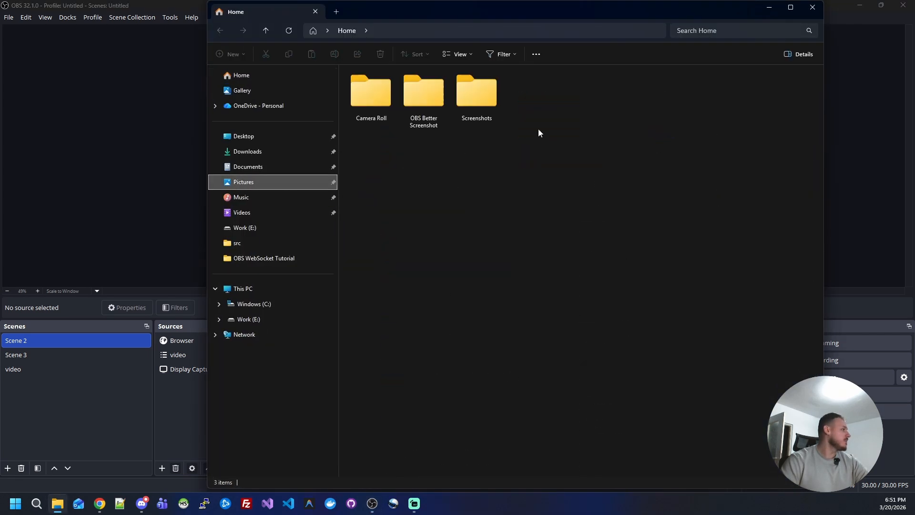
{"action": "double_click", "coordinate": [428, 105]}
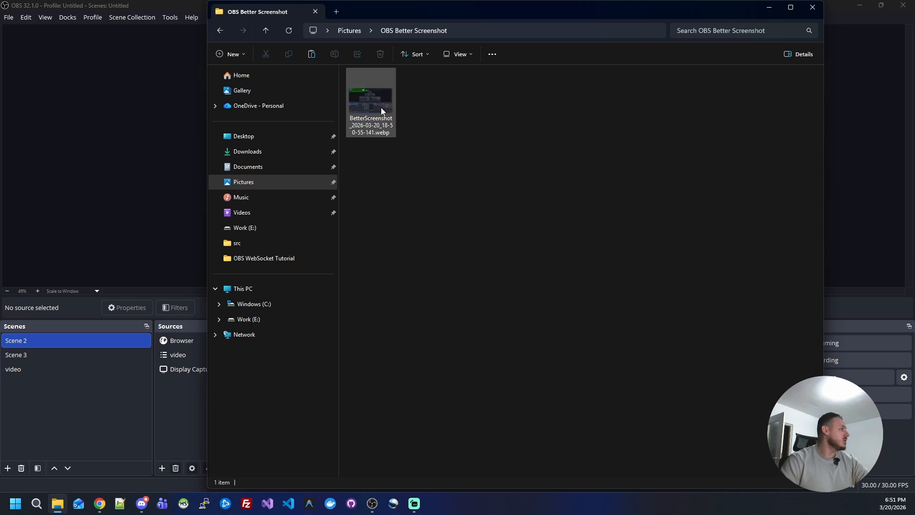
{"action": "left_click", "coordinate": [382, 106]}
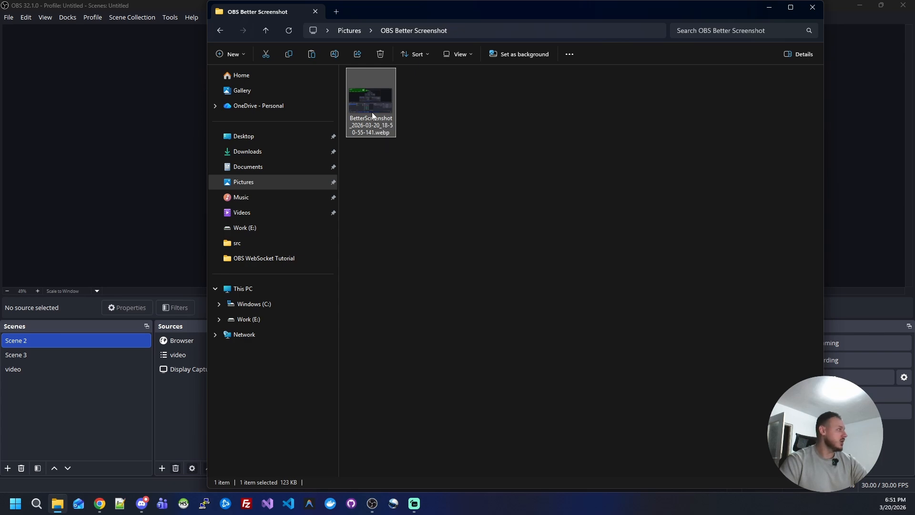
{"action": "key", "text": "Return"}
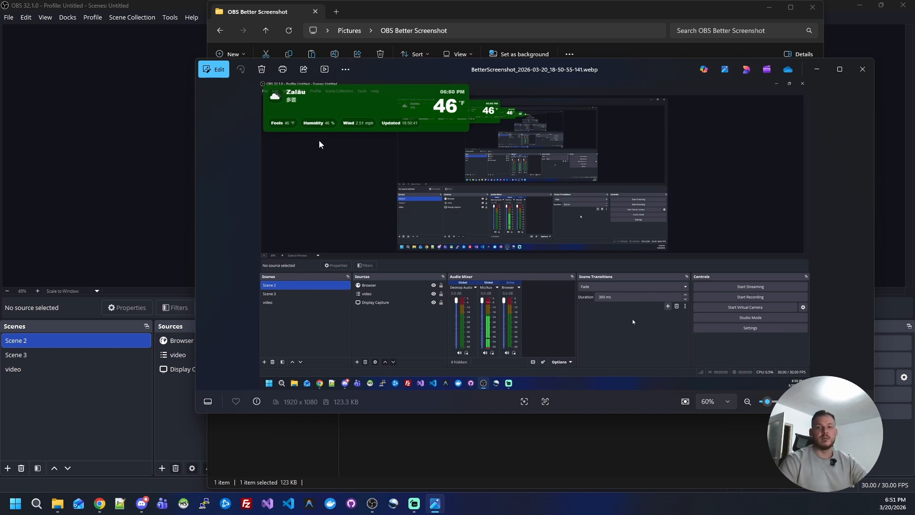
{"action": "left_click", "coordinate": [862, 69]}
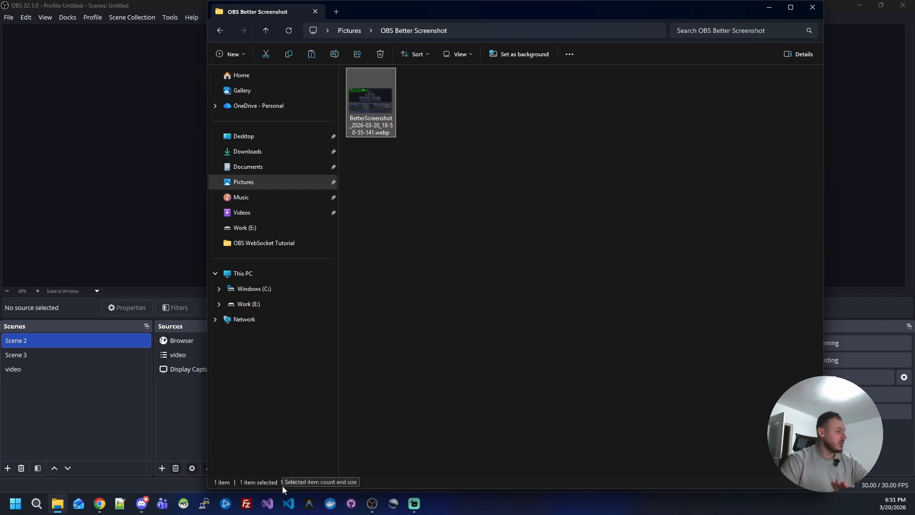
- Look through the Screenshots and Camera Roll folders in Pictures for OBS Studio's own screenshots
{"action": "left_click", "coordinate": [350, 31]}
{"action": "double_click", "coordinate": [478, 93]}
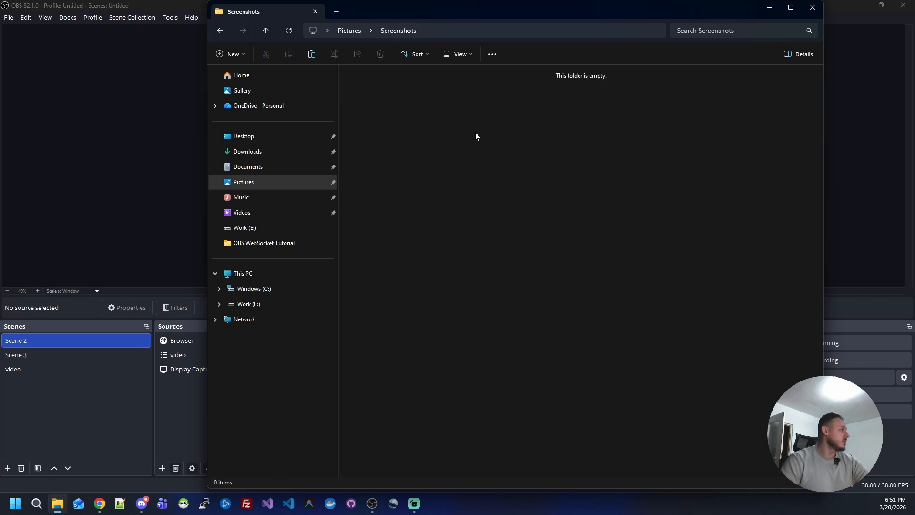
{"action": "left_click", "coordinate": [355, 30]}
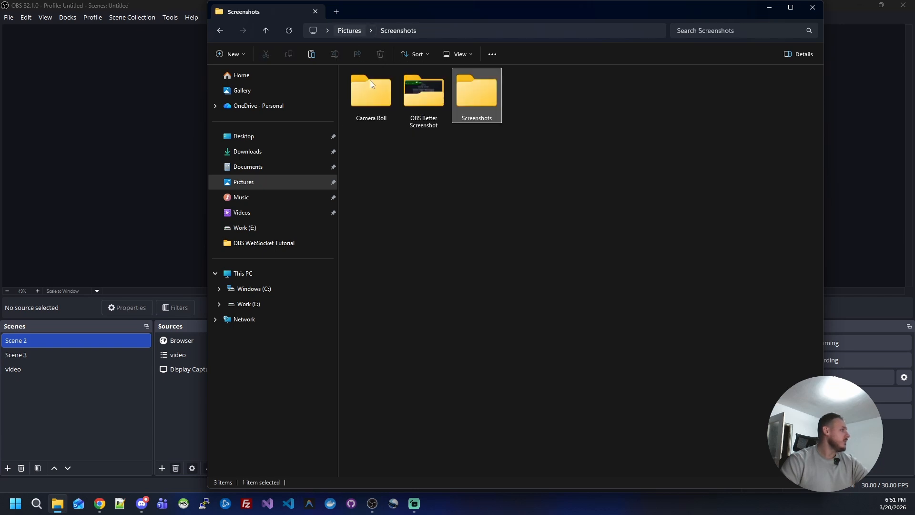
{"action": "left_click", "coordinate": [371, 101]}
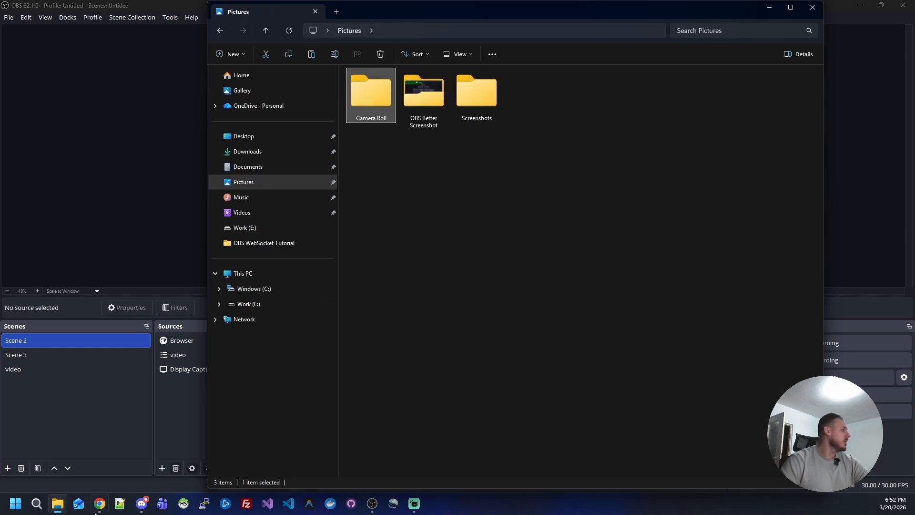
- Take another OBS Studio screenshot and compare the file sizes of the two PNG screenshots in the Videos folder
{"action": "left_click", "coordinate": [99, 433]}
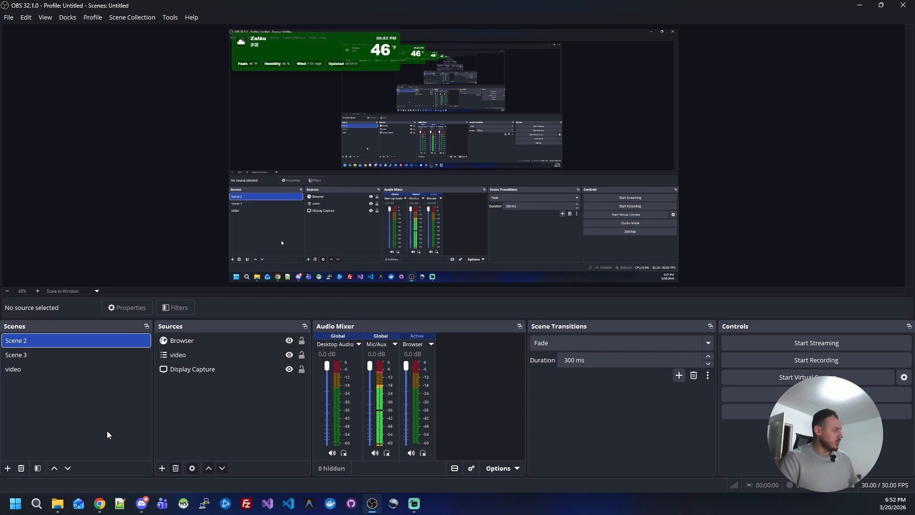
{"action": "key", "text": "Print"}
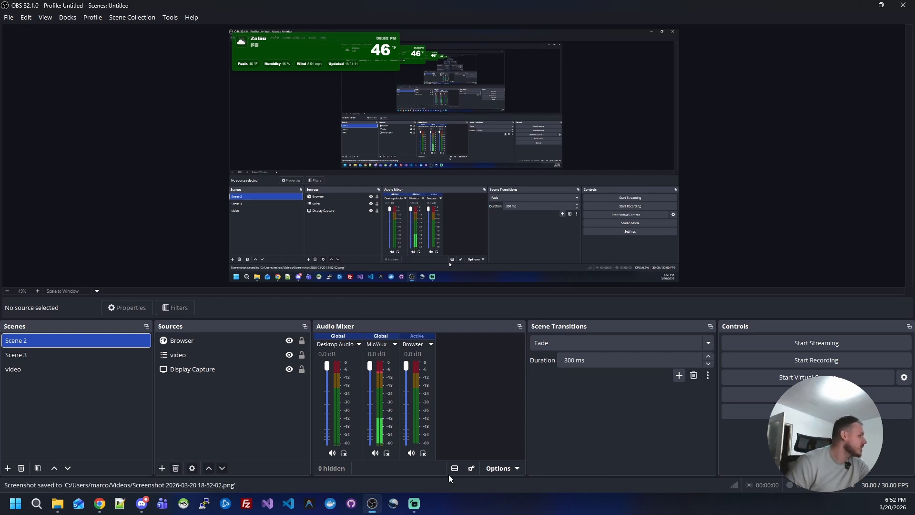
{"action": "left_click", "coordinate": [54, 508]}
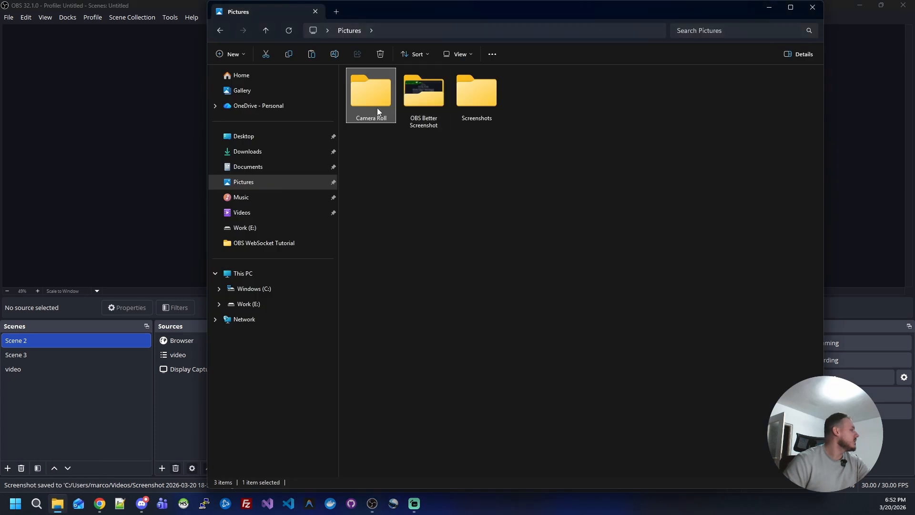
{"action": "left_click", "coordinate": [262, 213]}
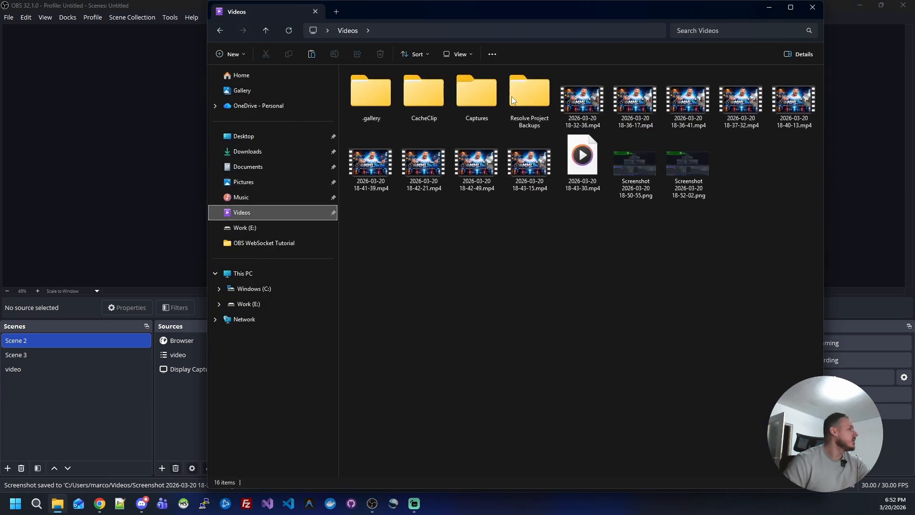
{"action": "left_click", "coordinate": [676, 178]}
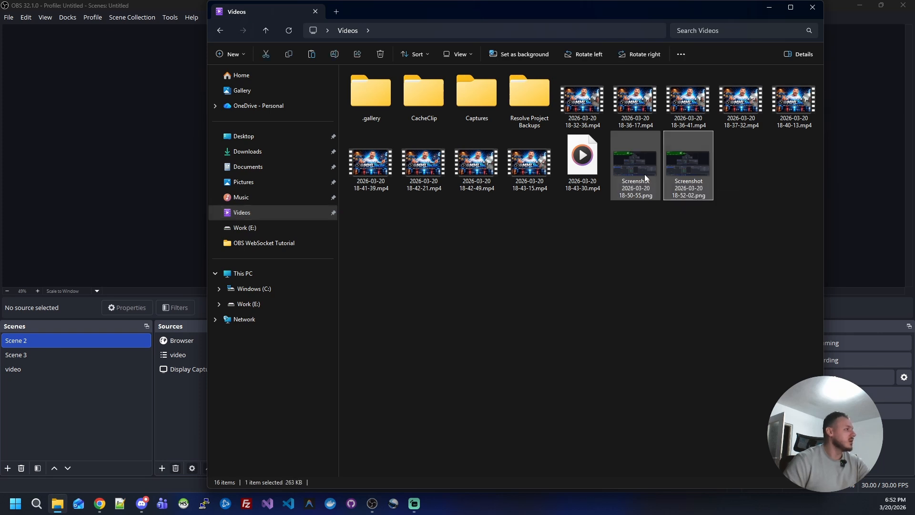
{"action": "left_click", "coordinate": [645, 176]}
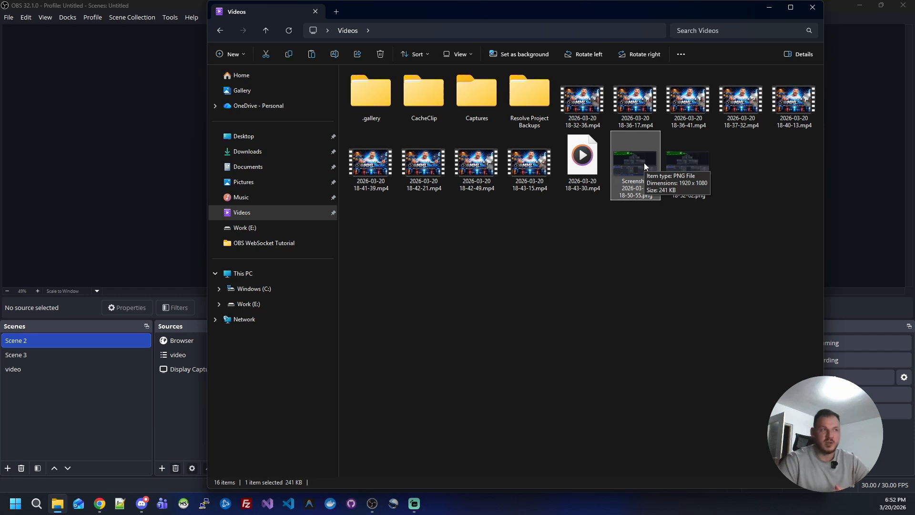
- Close the Videos folder, switch to Discord, and open the webhooks list in the Streamers Community server's integration settings
{"action": "left_click", "coordinate": [812, 7]}
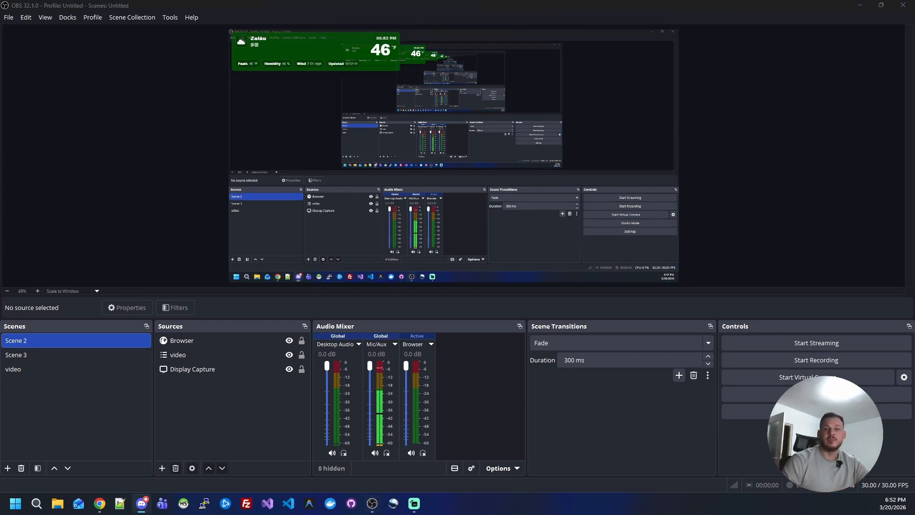
{"action": "left_click_drag", "start_coordinate": [914, 48], "coordinate": [516, 64]}
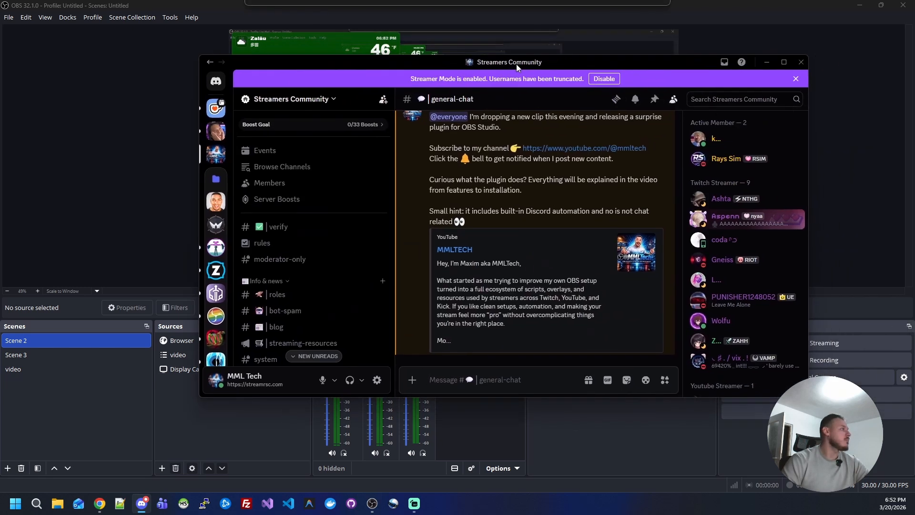
{"action": "double_click", "coordinate": [555, 64]}
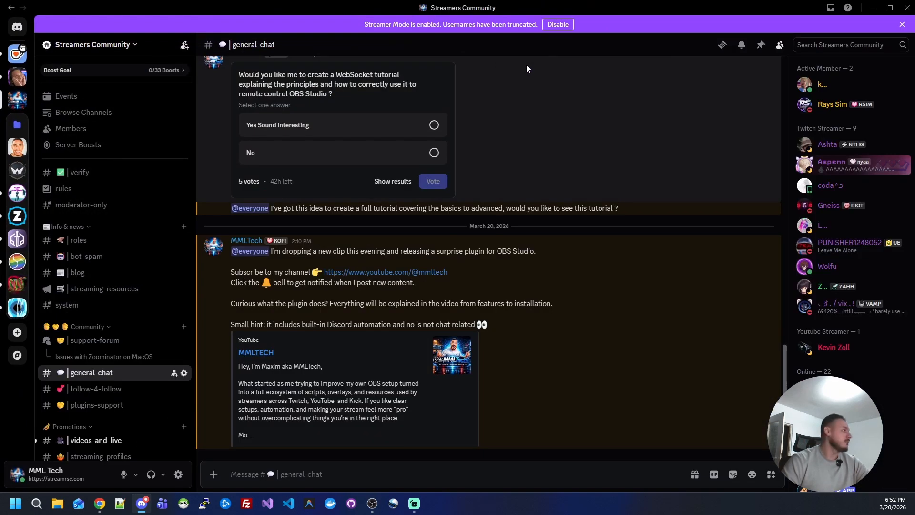
{"action": "left_click", "coordinate": [137, 45]}
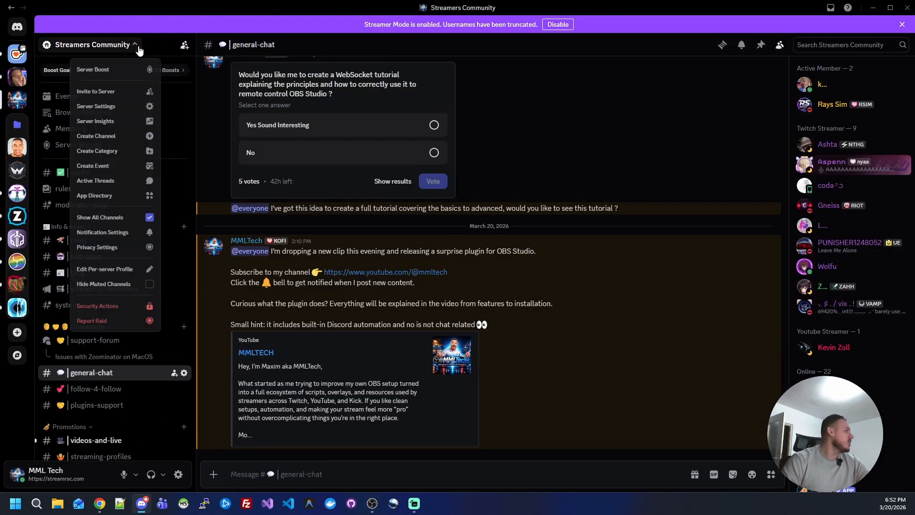
{"action": "left_click", "coordinate": [107, 120]}
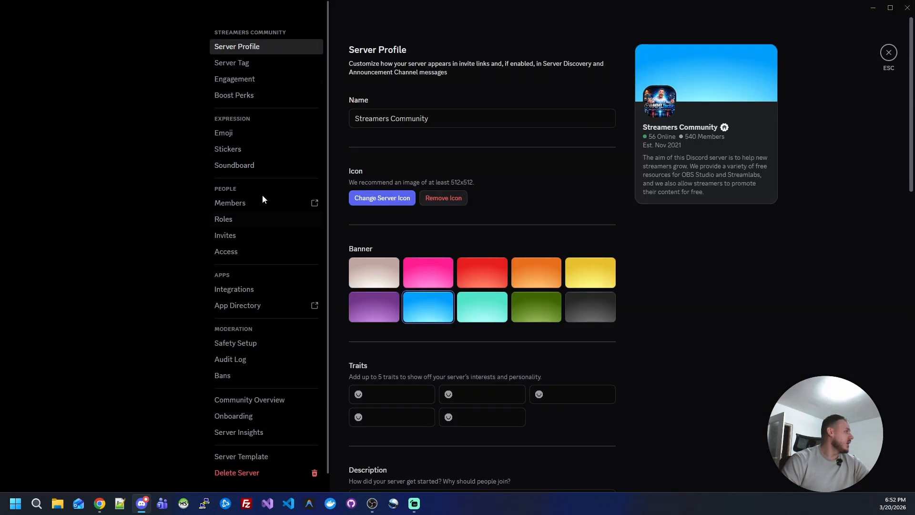
{"action": "scroll", "coordinate": [261, 198], "scroll_direction": "down", "scroll_amount": 1}
{"action": "left_click", "coordinate": [247, 276]}
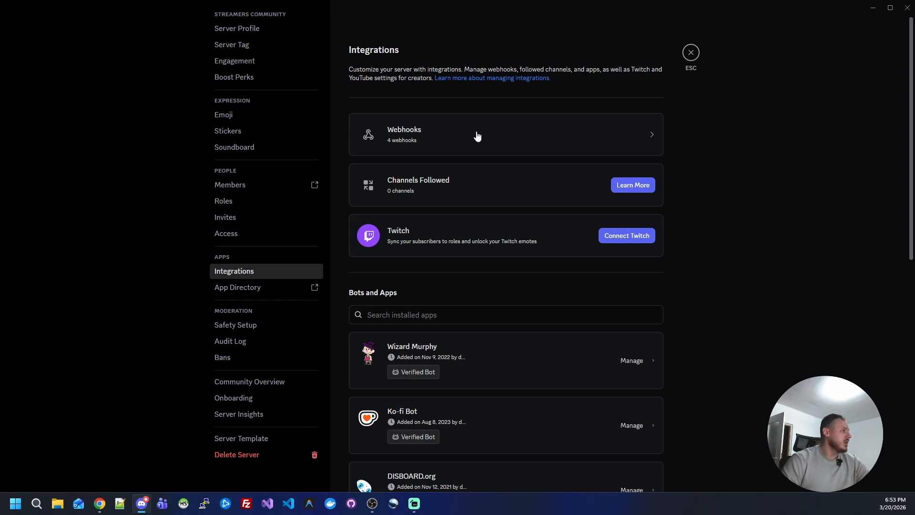
{"action": "left_click", "coordinate": [526, 132]}
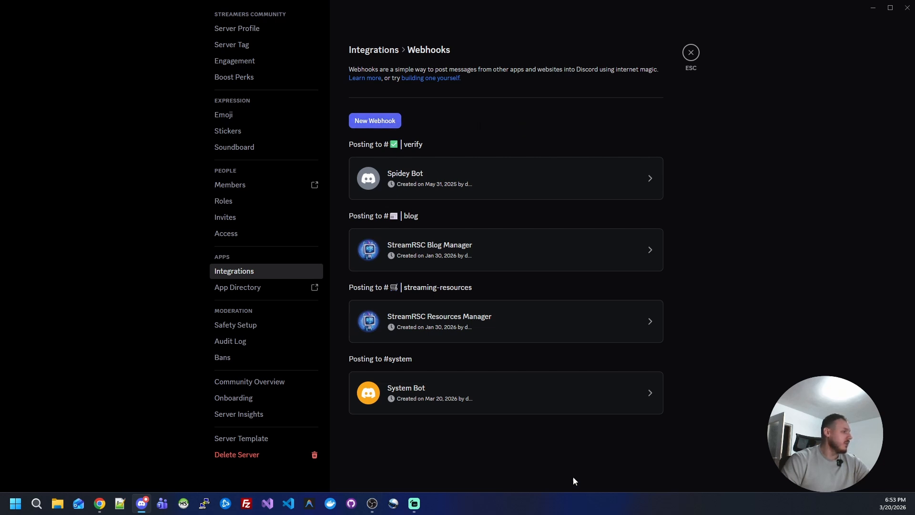
- Expand the System Bot webhook, keep #system as its channel, and copy its webhook URL
{"action": "left_click", "coordinate": [566, 405]}
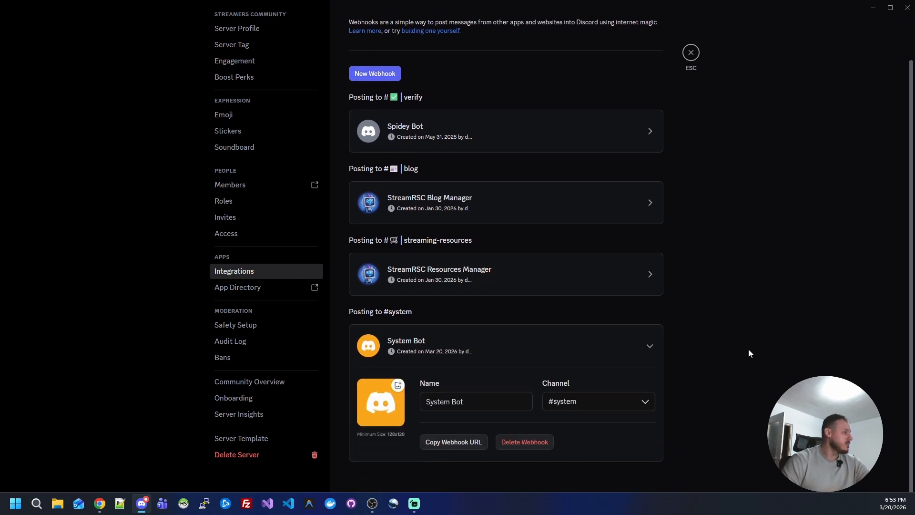
{"action": "left_click", "coordinate": [594, 401]}
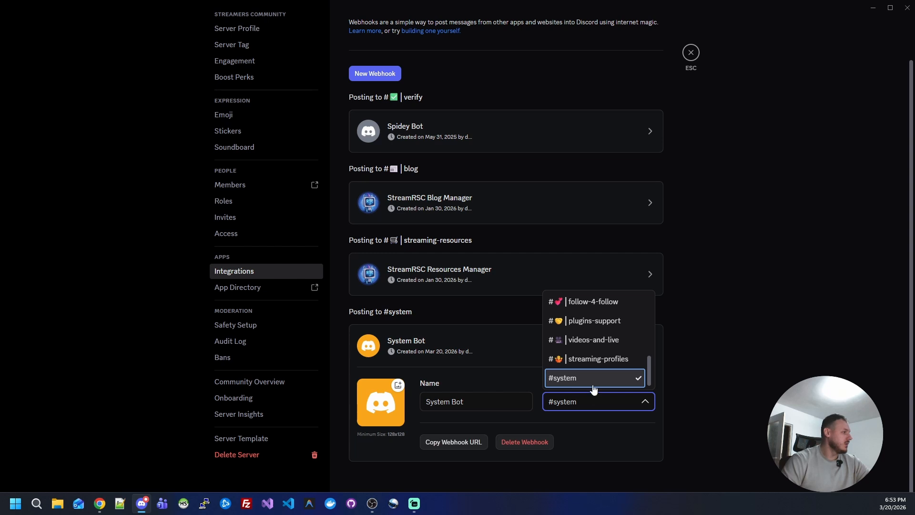
{"action": "left_click", "coordinate": [593, 379]}
{"action": "left_click", "coordinate": [587, 400]}
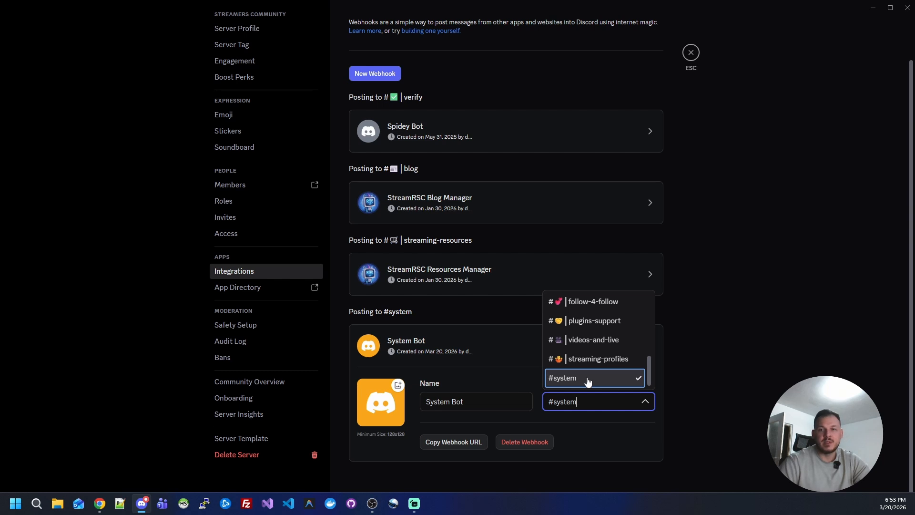
{"action": "left_click", "coordinate": [587, 382]}
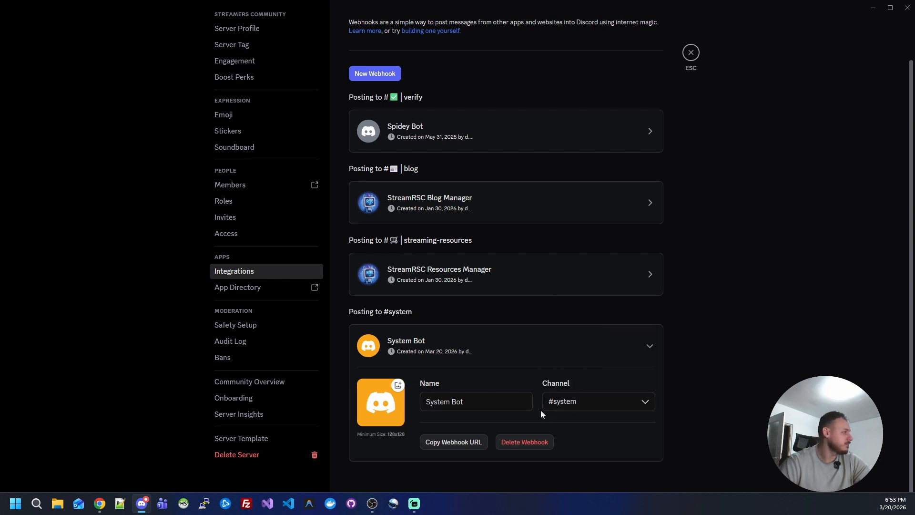
{"action": "left_click", "coordinate": [453, 447]}
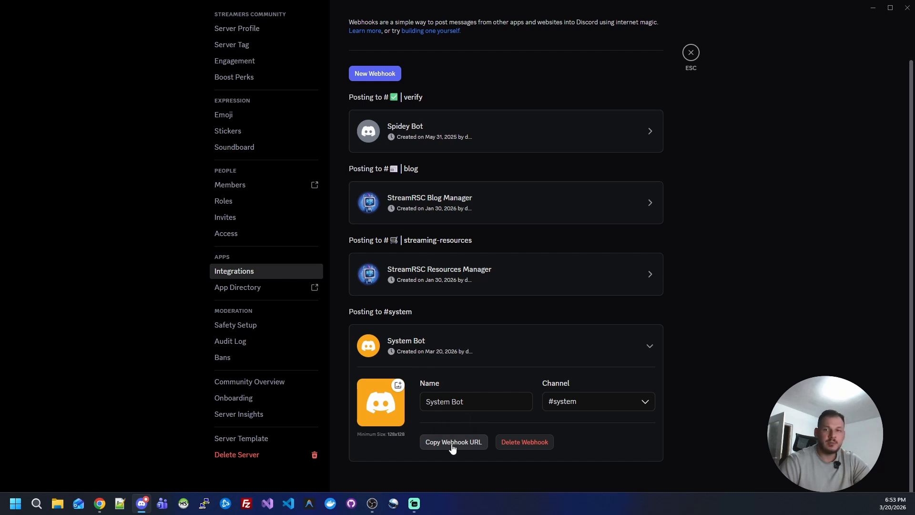
- Return to OBS Studio and paste the copied Discord webhook URL into the Better Screenshot settings
{"action": "left_click", "coordinate": [871, 9]}
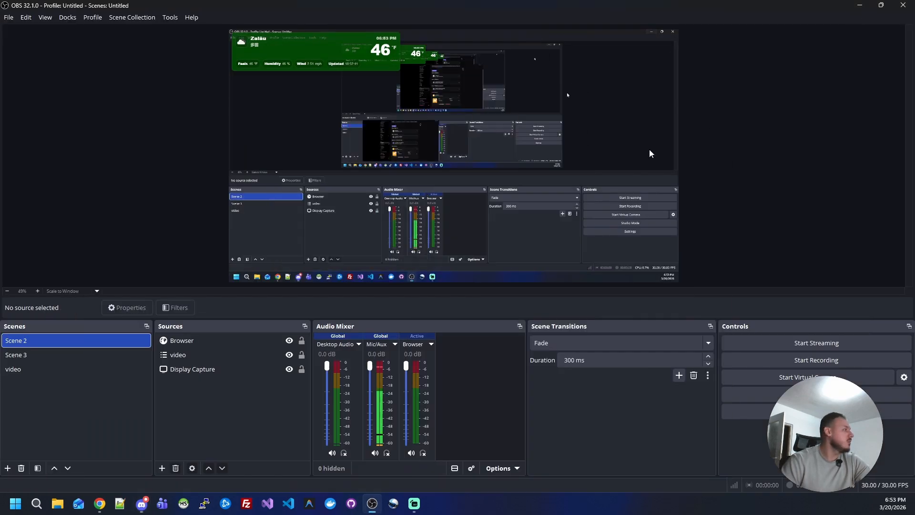
{"action": "left_click", "coordinate": [170, 17]}
{"action": "left_click", "coordinate": [198, 75]}
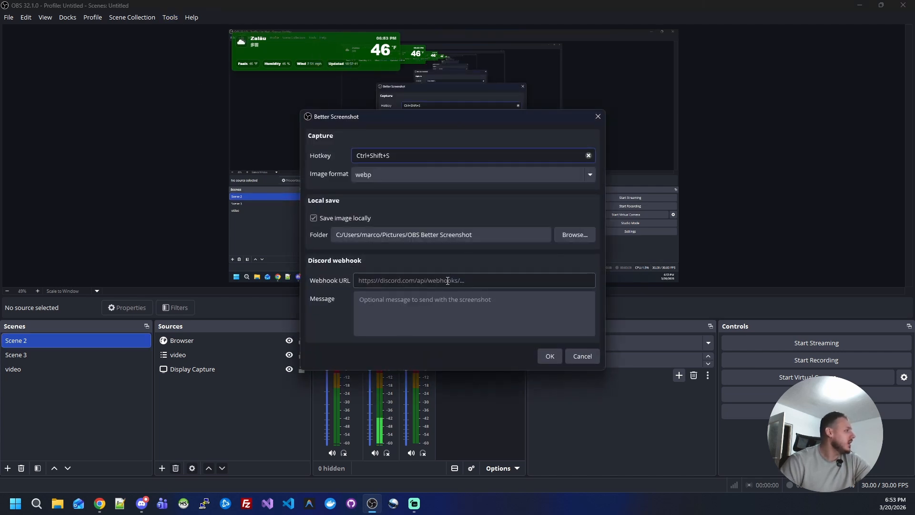
{"action": "left_click", "coordinate": [464, 280]}
{"action": "key", "text": "ctrl+v"}
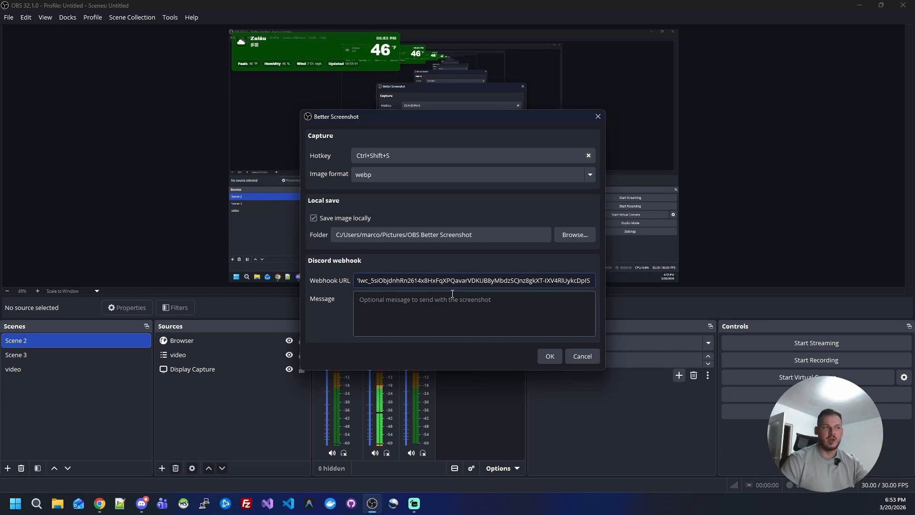
{"action": "left_click", "coordinate": [400, 310]}
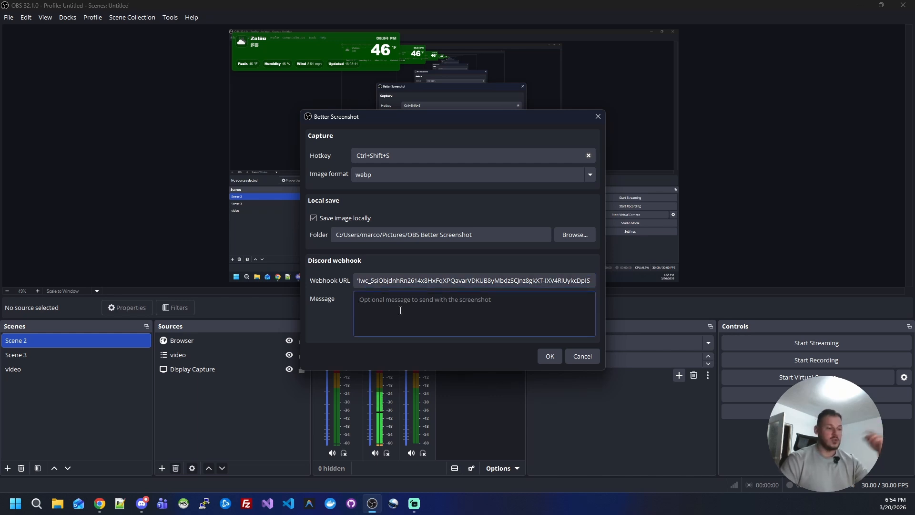
{"action": "type", "text": "@everyone"}
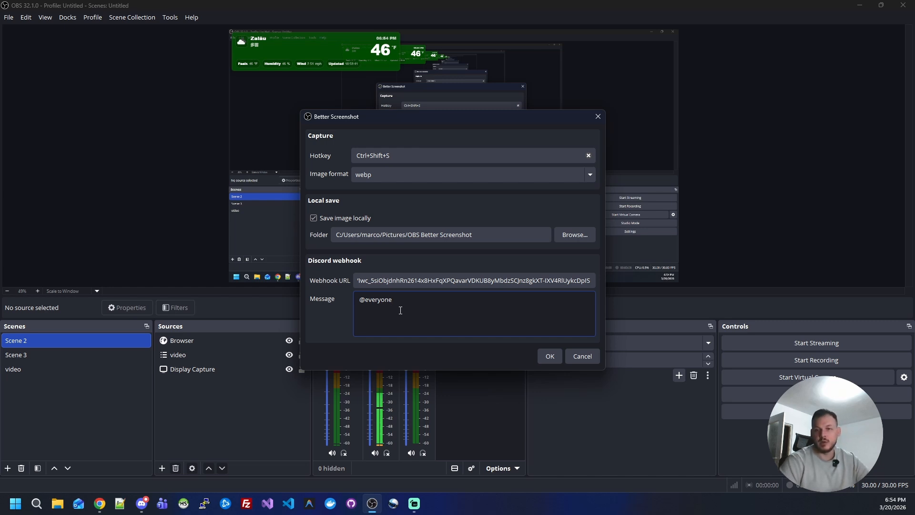
{"action": "key", "text": "BackSpace"}
{"action": "key", "text": "BackSpace"}
{"action": "key", "text": "BackSpace"}
{"action": "key", "text": "BackSpace"}
{"action": "key", "text": "BackSpace"}
{"action": "key", "text": "BackSpace"}
{"action": "key", "text": "BackSpace"}
{"action": "key", "text": "BackSpace"}
{"action": "key", "text": "BackSpace"}
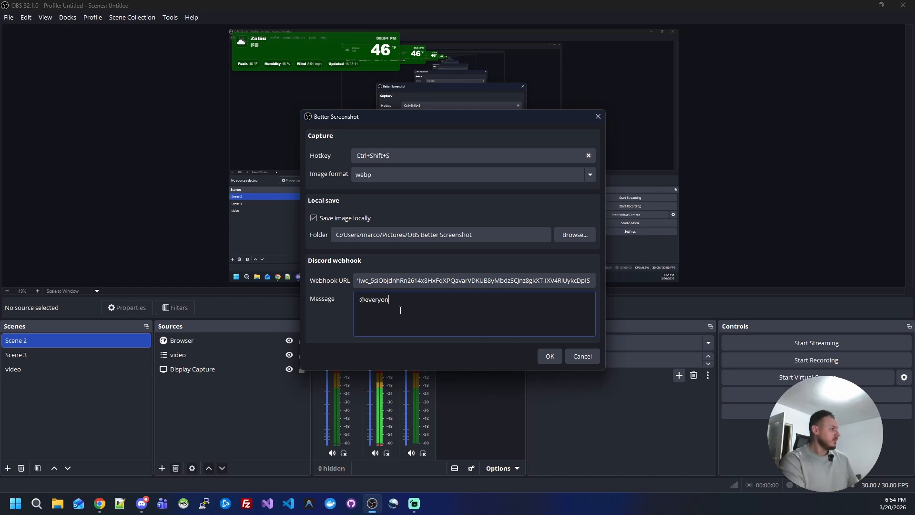
- Set the webhook message to "Dummy message" and save the Better Screenshot settings
{"action": "type", "text": "Dummy me"}
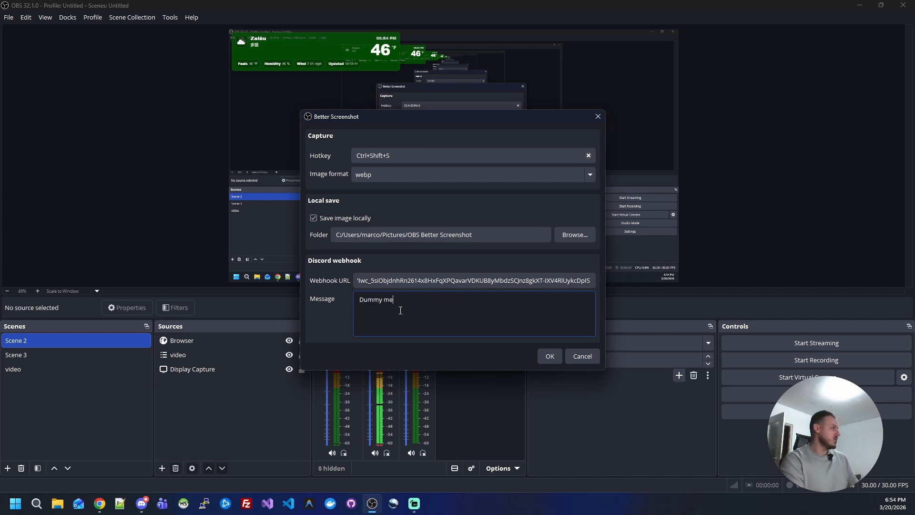
{"action": "type", "text": "ssage"}
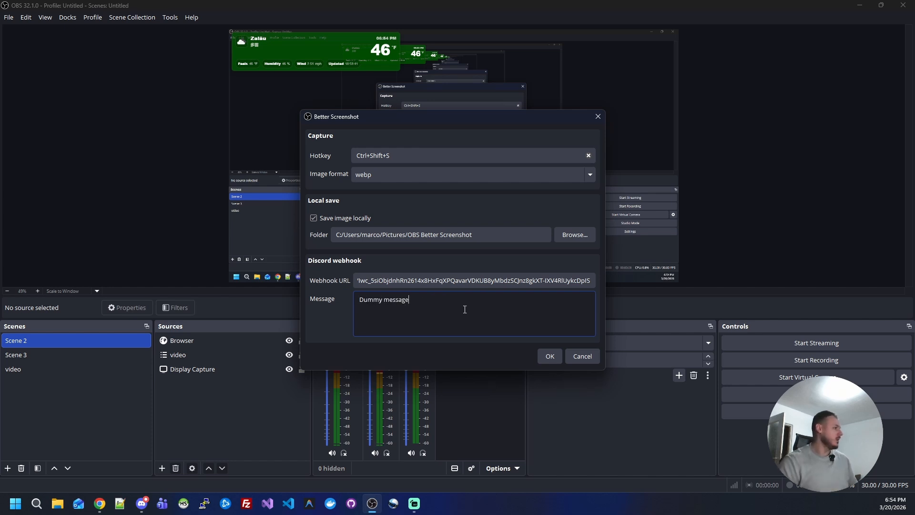
{"action": "left_click", "coordinate": [549, 357]}
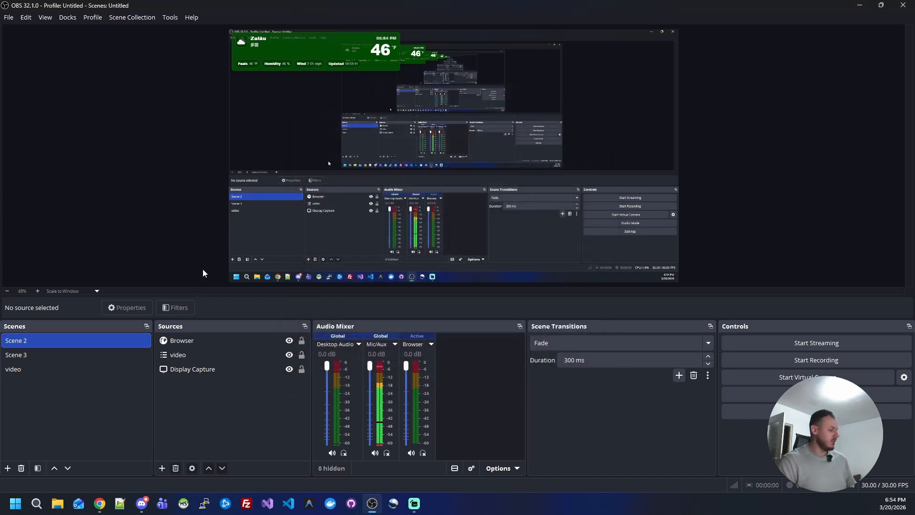
- Capture a screenshot in OBS Studio, check the System Bot post in Discord's #system channel, and return to OBS Studio
{"action": "key", "text": "F12"}
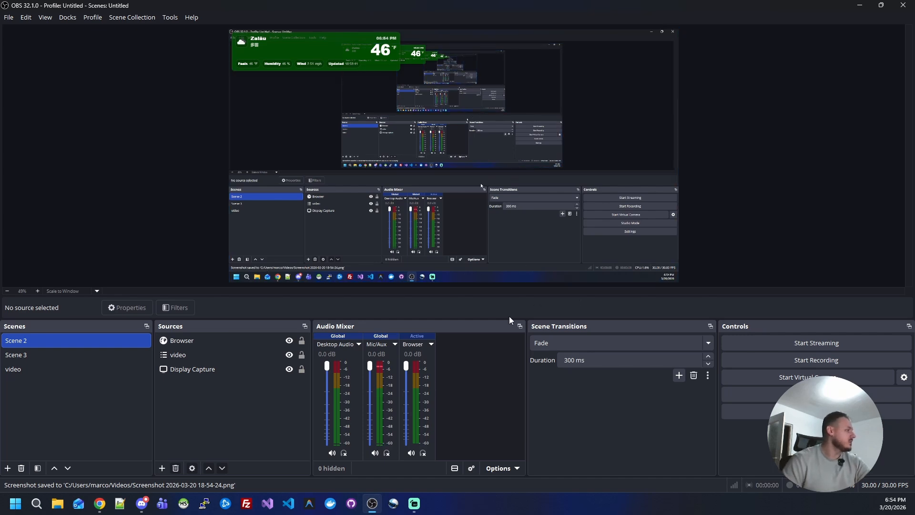
{"action": "mouse_move", "coordinate": [144, 504]}
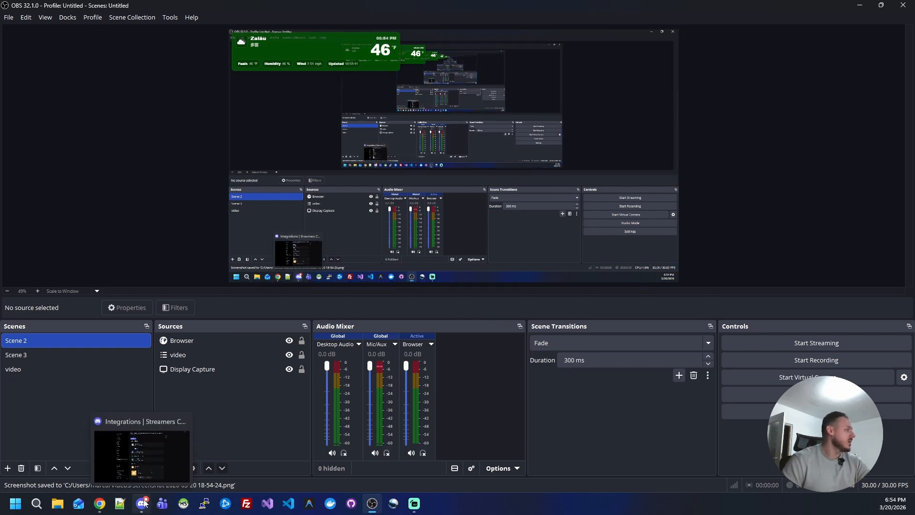
{"action": "left_click", "coordinate": [145, 504]}
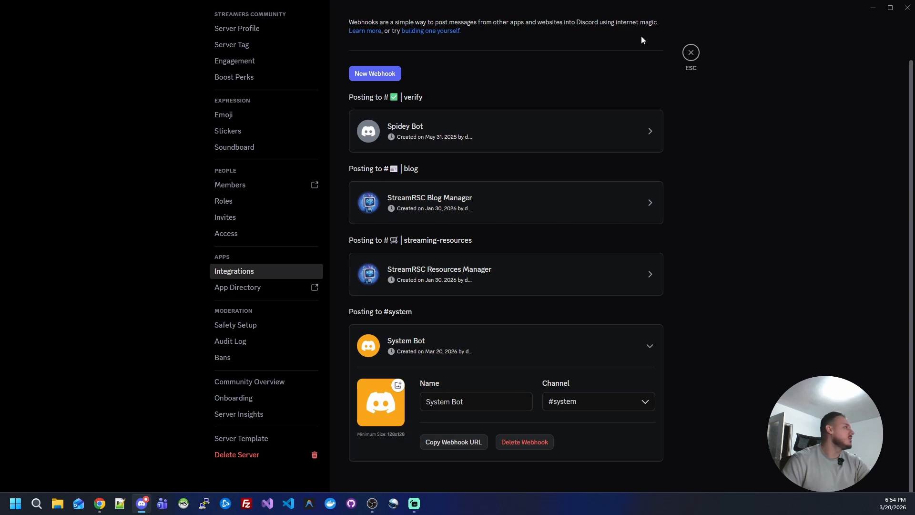
{"action": "left_click", "coordinate": [692, 53]}
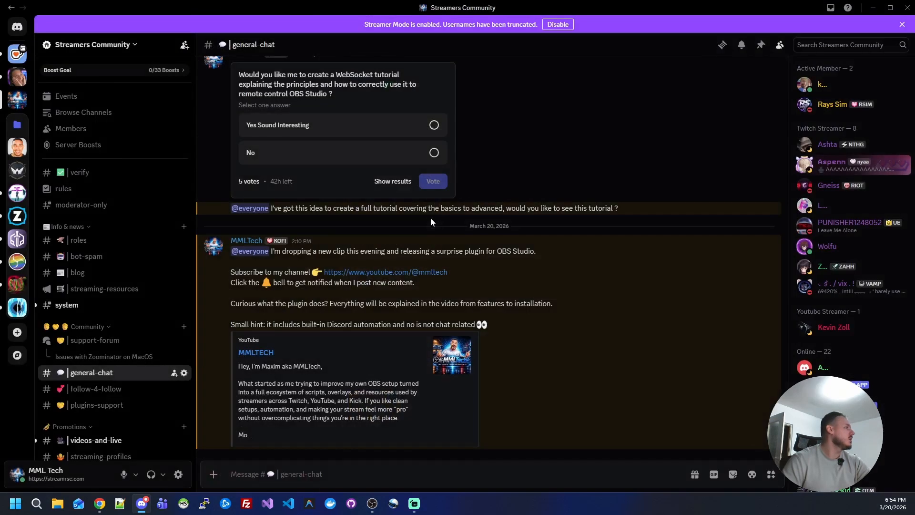
{"action": "left_click", "coordinate": [69, 306]}
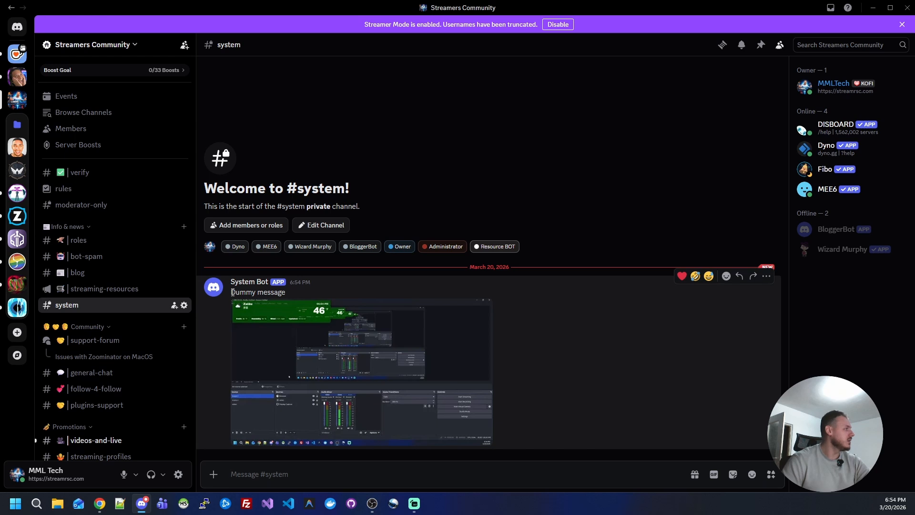
{"action": "left_click_drag", "start_coordinate": [233, 292], "coordinate": [294, 292]}
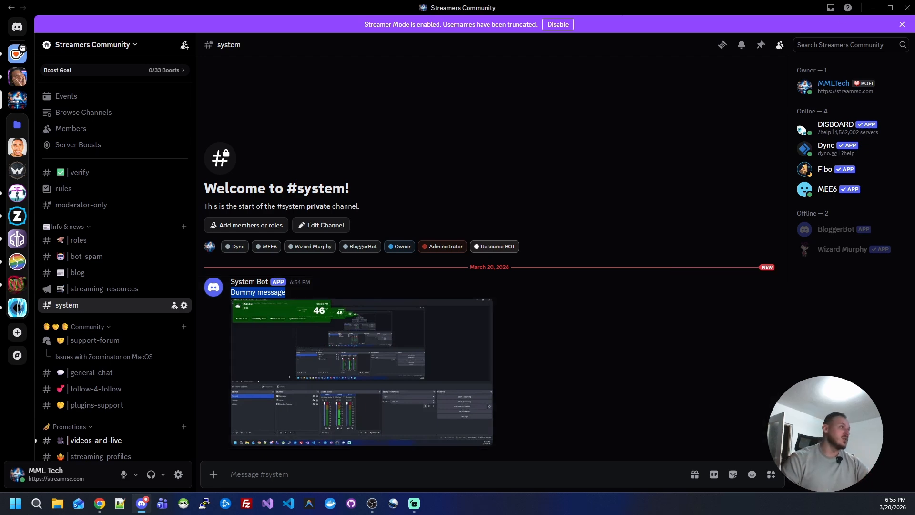
{"action": "left_click", "coordinate": [873, 8]}
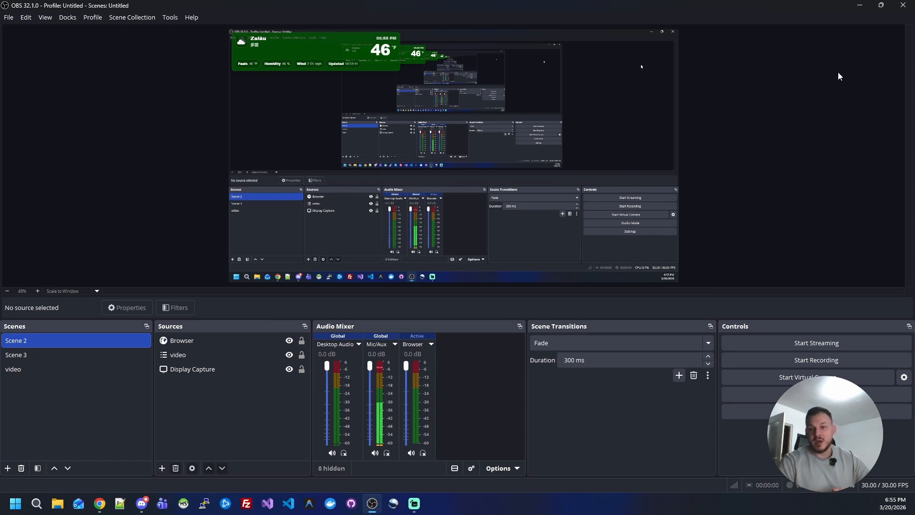